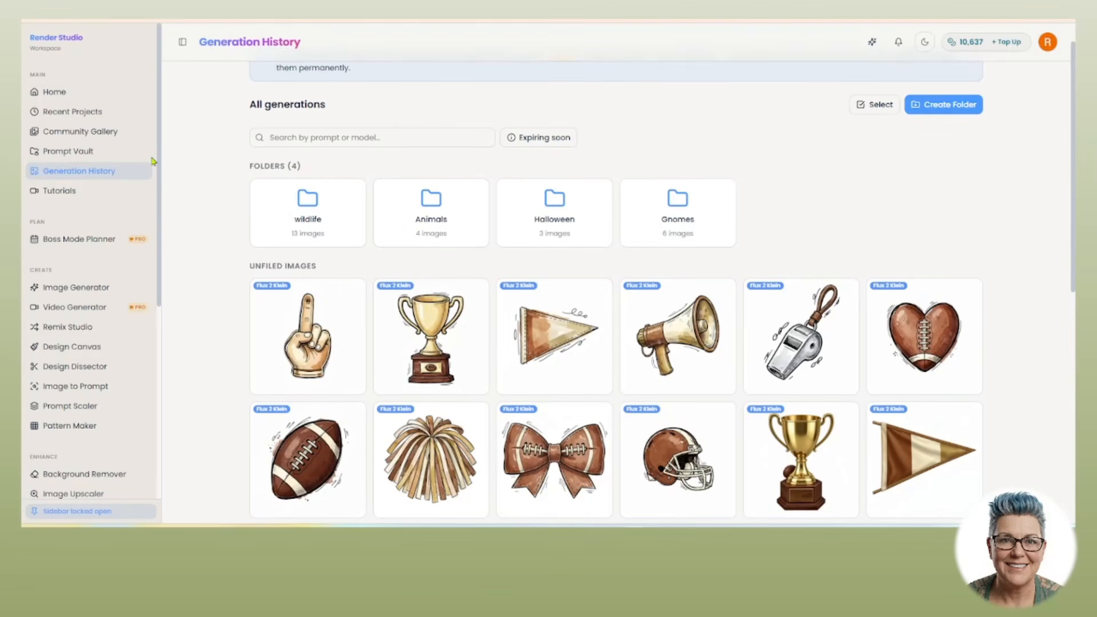
- Open the Background Remover and bring up the generation history as the image source
scroll(240, 174, "down", 1)
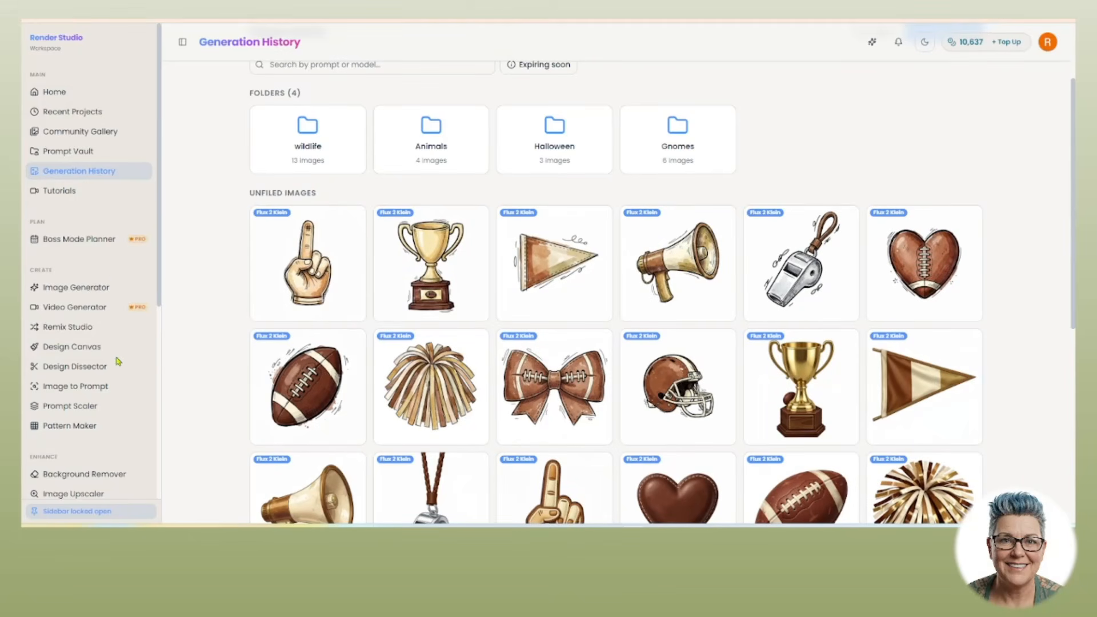
scroll(114, 366, "down", 3)
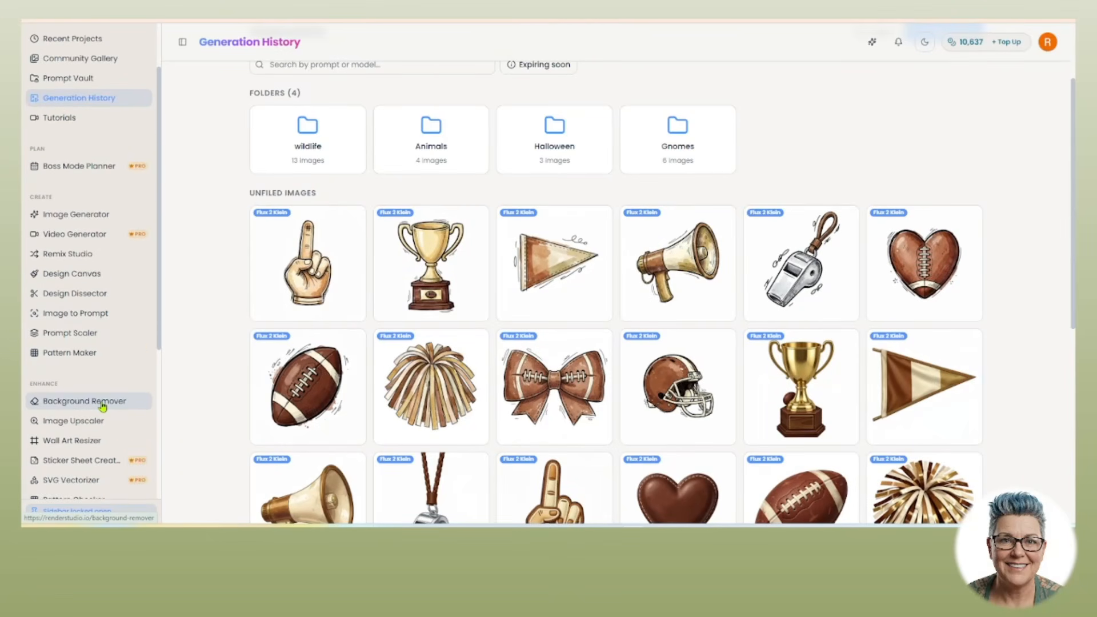
left_click(103, 404)
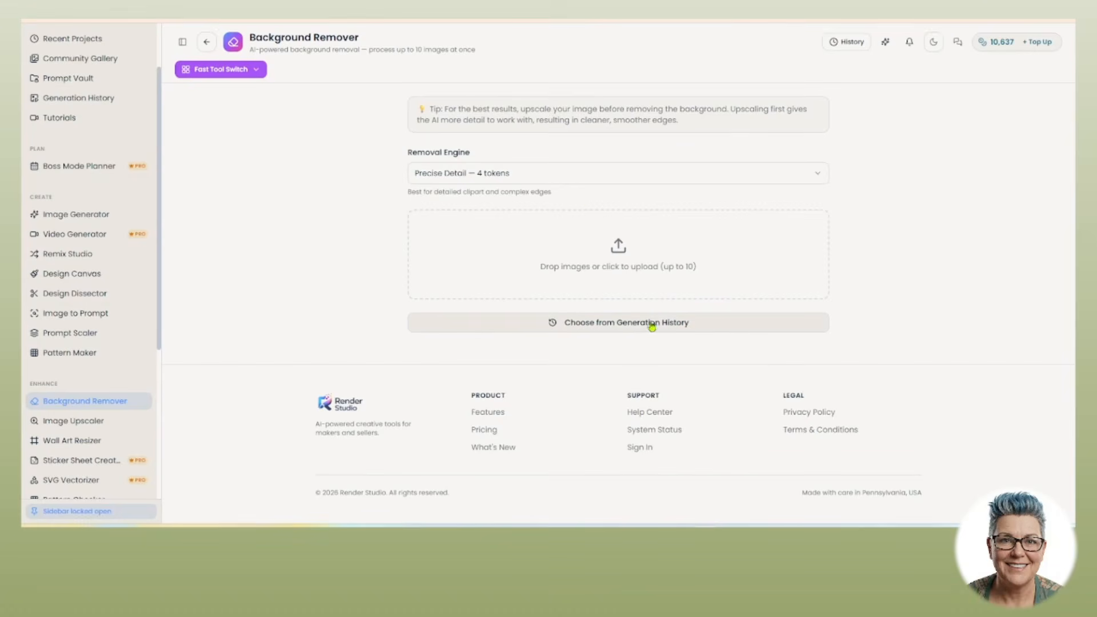
left_click(622, 327)
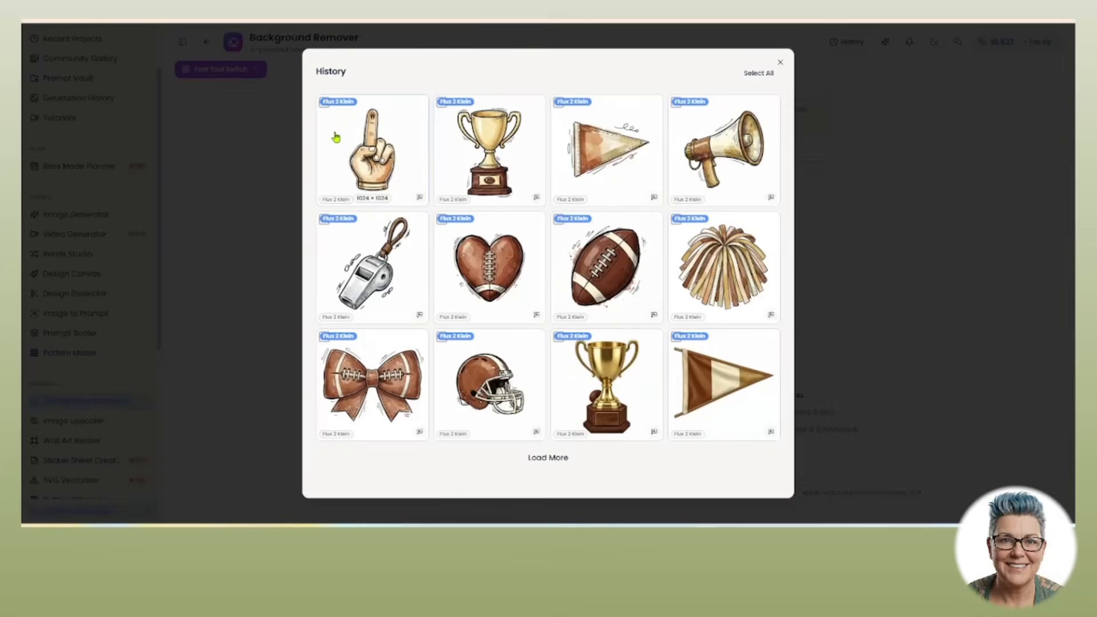
- Select the ten sketch-style football images, from the foam finger to the helmet, and send them to the background remover
left_click(337, 140)
left_click(506, 174)
left_click(639, 166)
left_click(694, 162)
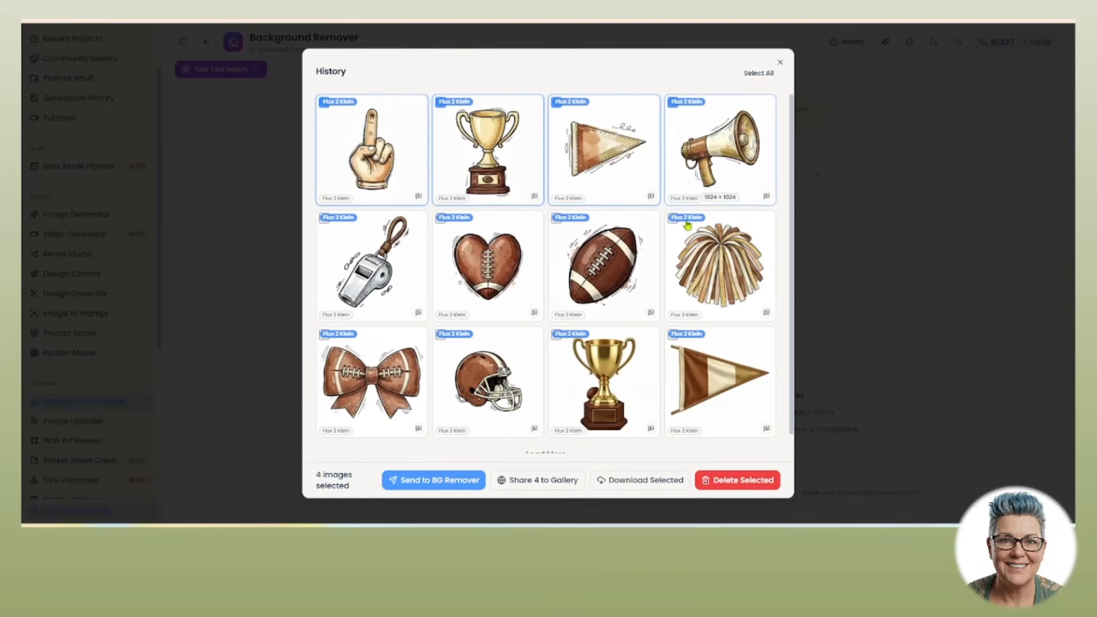
left_click(719, 266)
left_click(605, 265)
left_click(488, 266)
left_click(378, 254)
left_click(371, 379)
left_click(477, 385)
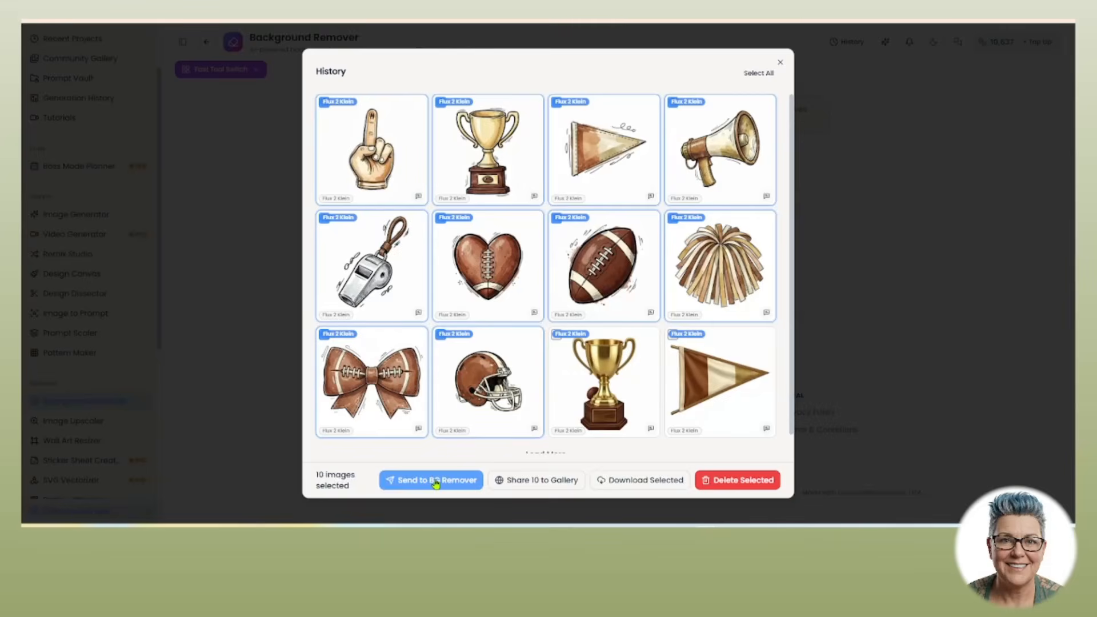
left_click(435, 480)
- Set the removal engine to Fast & Clean and remove the backgrounds of the ten images
scroll(863, 265, "down", 2)
left_click(600, 100)
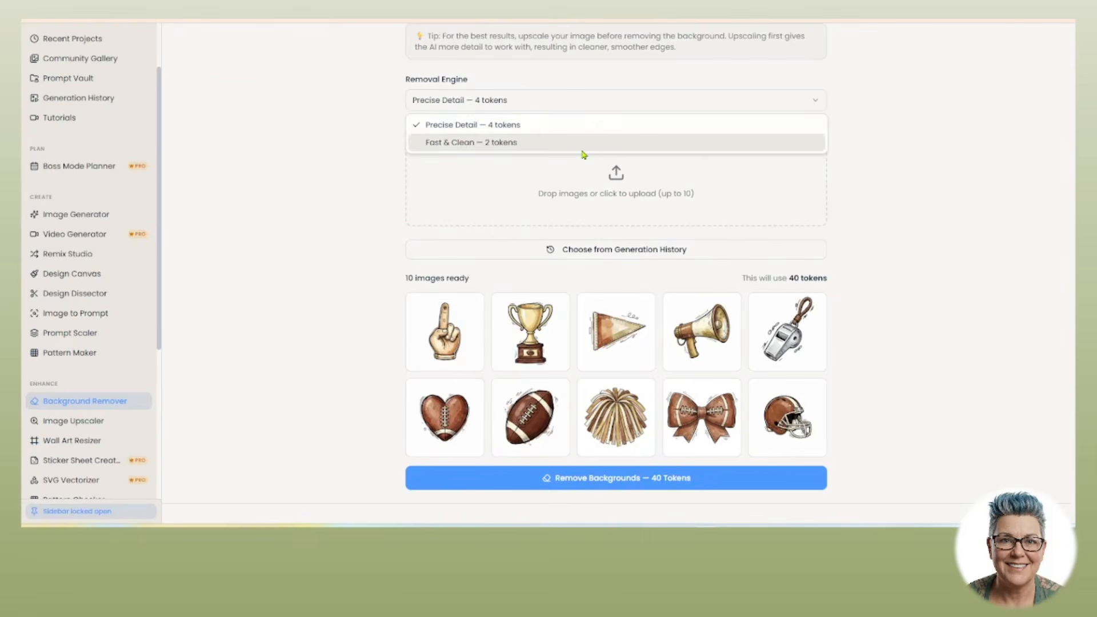
left_click(583, 146)
scroll(588, 402, "down", 2)
left_click(589, 406)
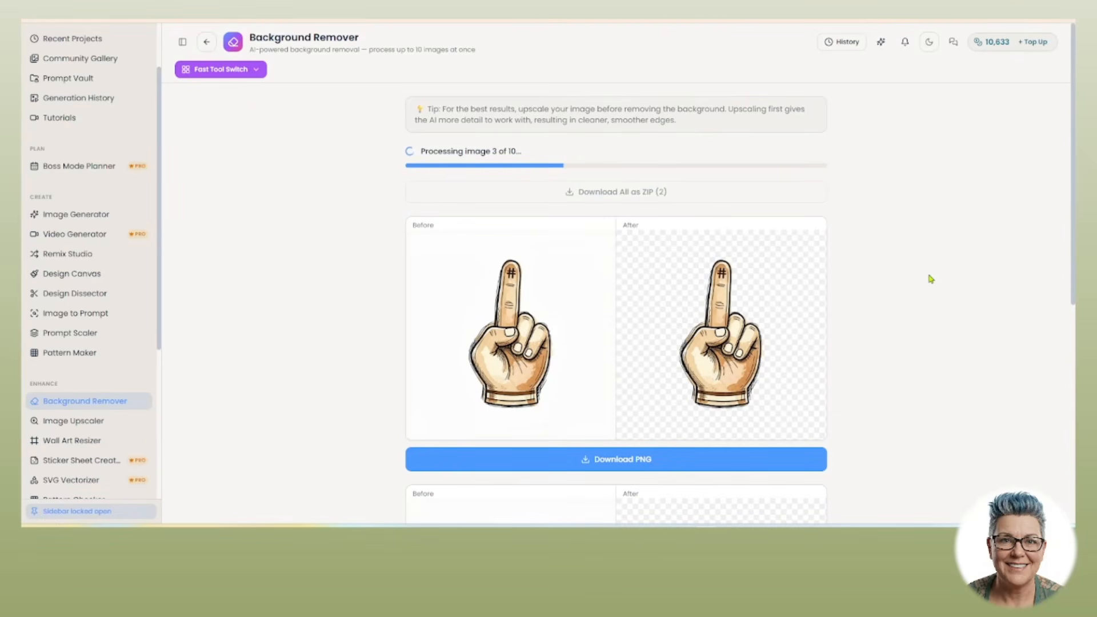
- Examine the before and after previews of the football images for the quality of the background removal
scroll(858, 240, "down", 6)
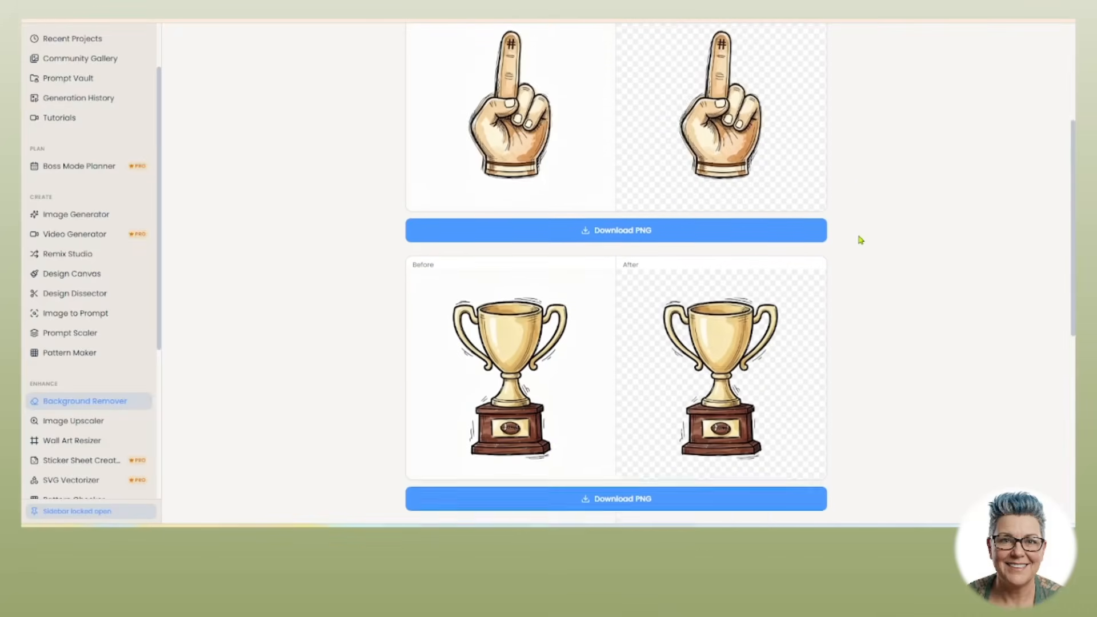
scroll(862, 280, "down", 5)
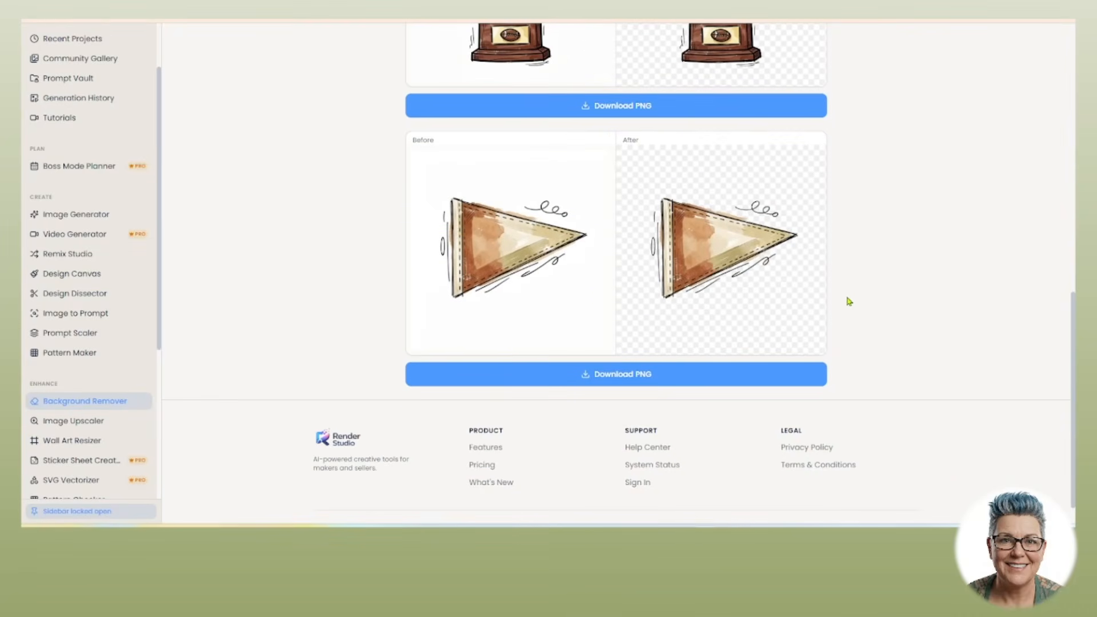
scroll(849, 302, "down", 1)
scroll(860, 307, "up", 10)
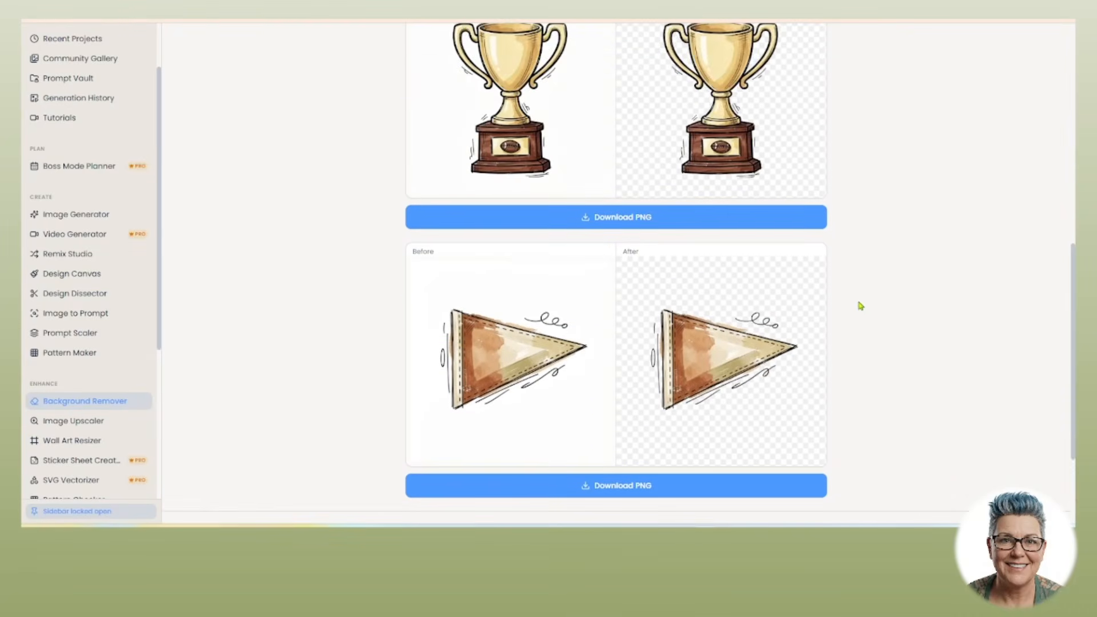
scroll(861, 306, "up", 3)
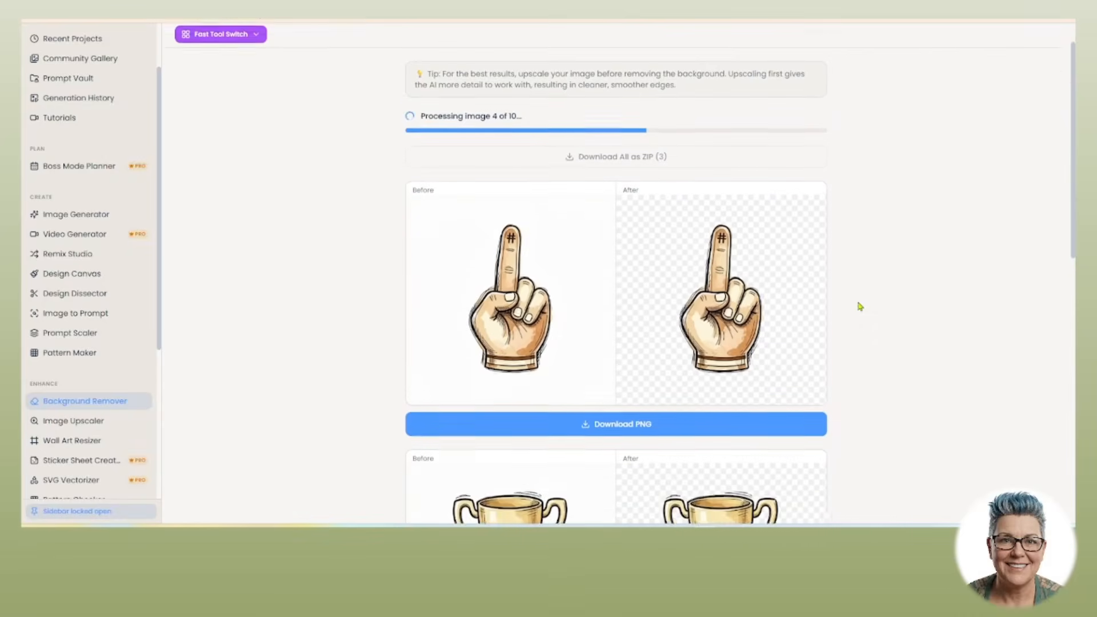
scroll(861, 306, "down", 5)
scroll(862, 317, "down", 10)
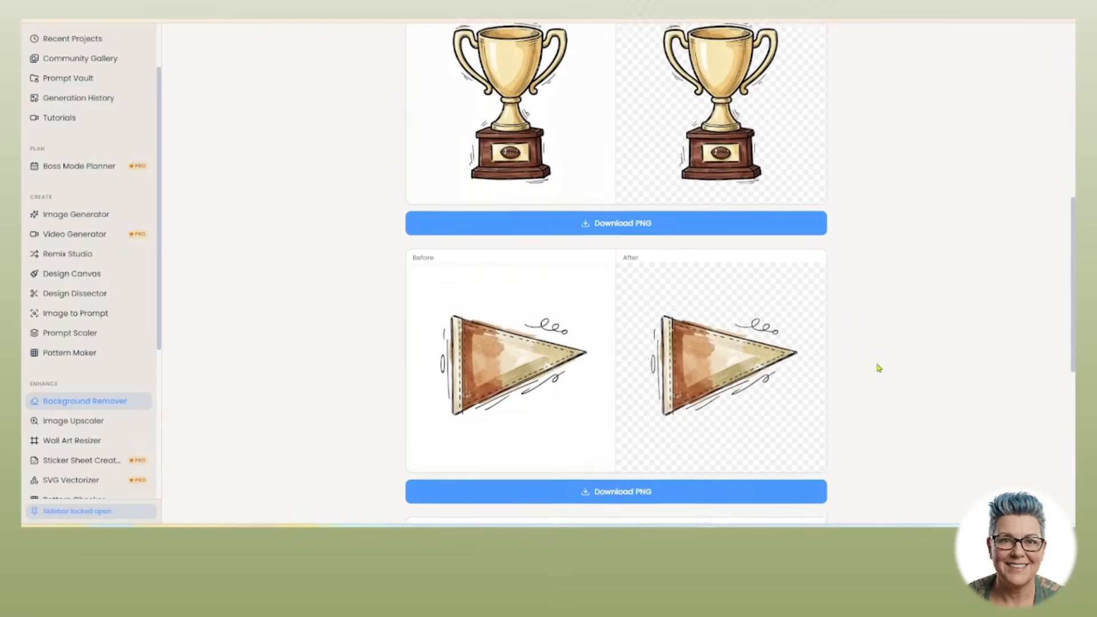
scroll(909, 352, "down", 1)
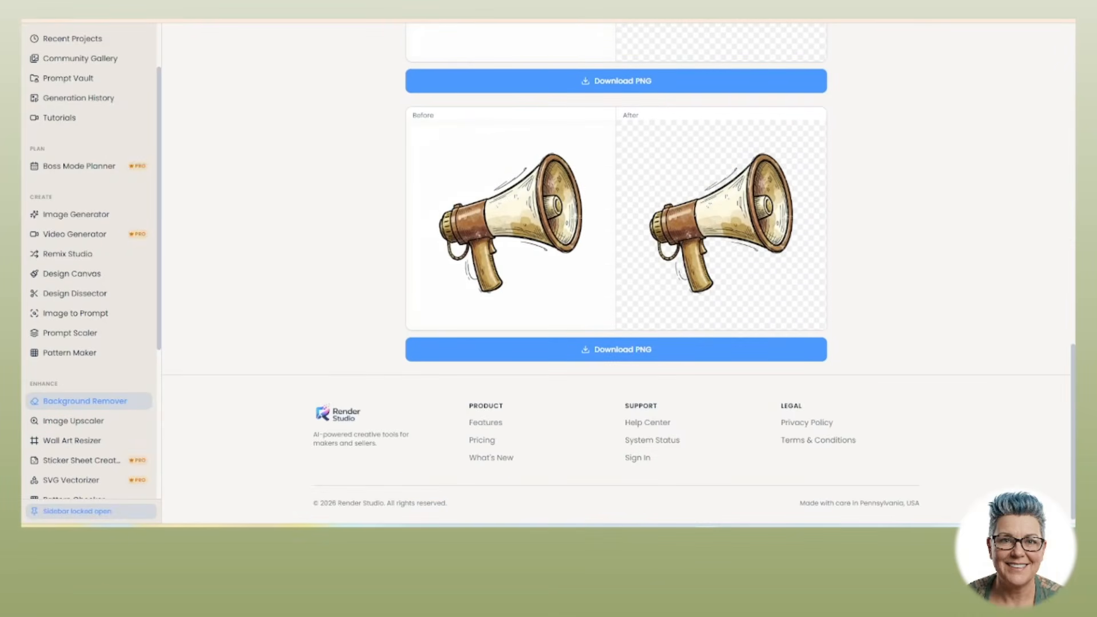
scroll(881, 356, "down", 8)
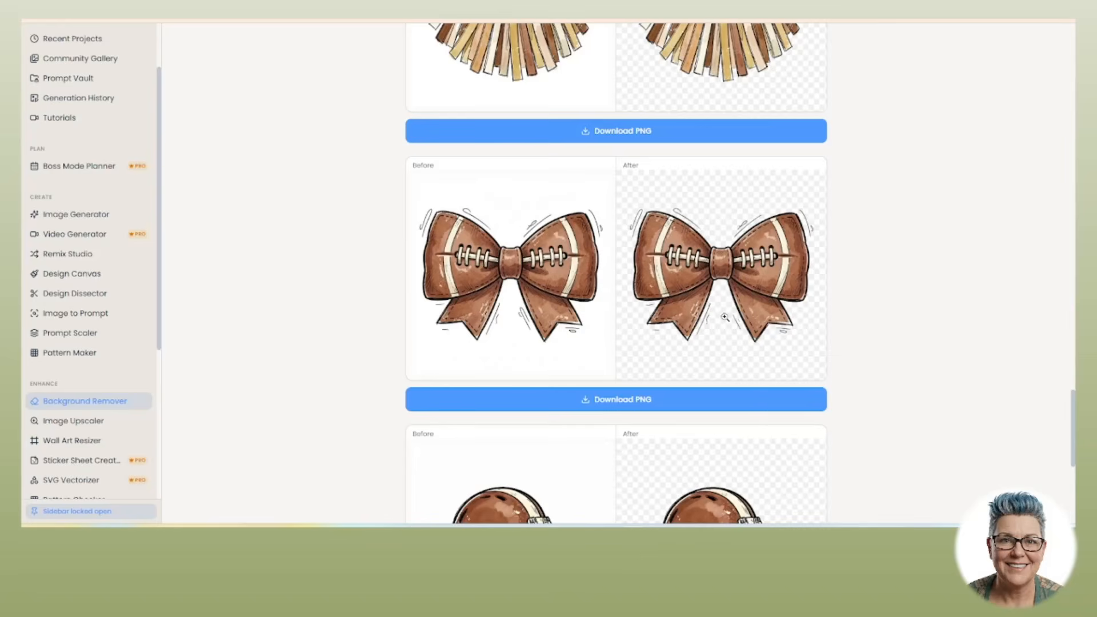
scroll(709, 369, "down", 5)
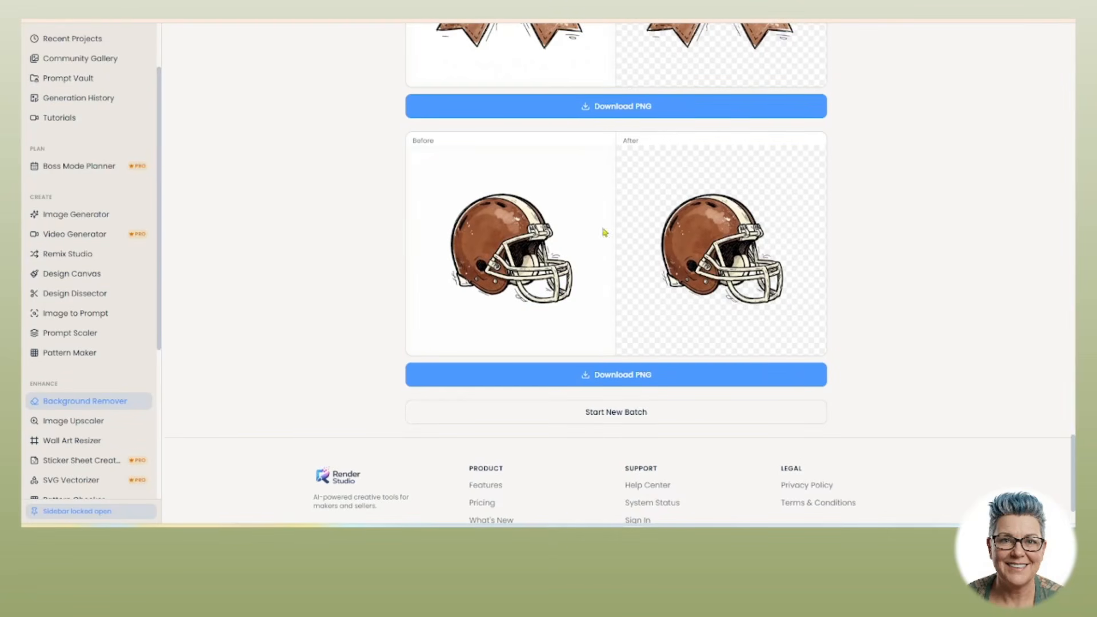
scroll(73, 289, "down", 2)
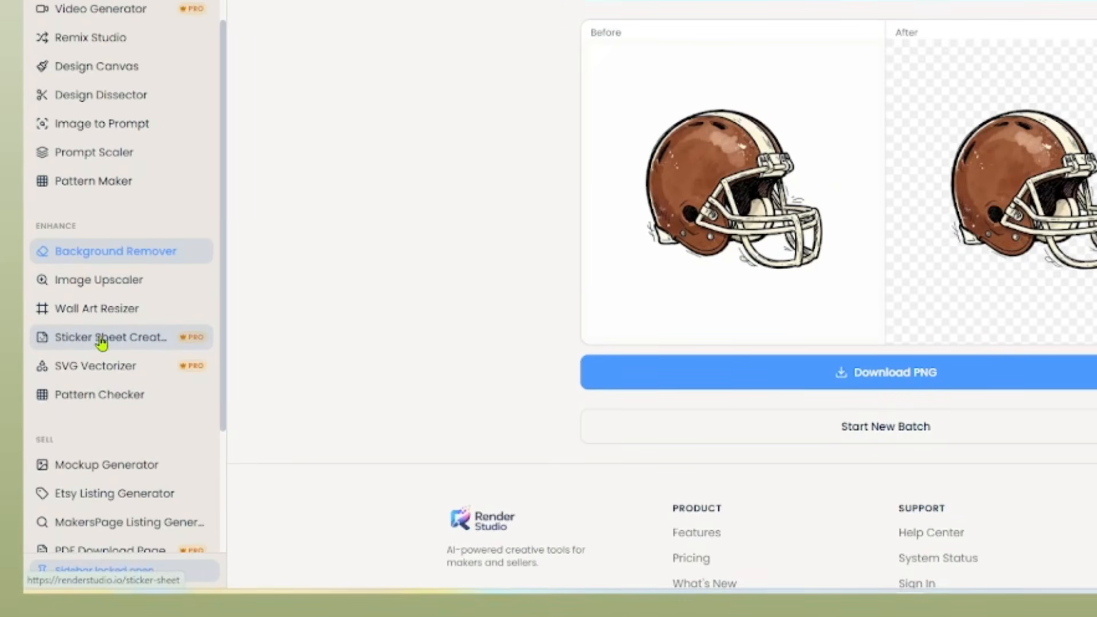
- Open the Sticker Sheet Creator, try the gray and white preview backgrounds, and set the preview background to brown
left_click(102, 343)
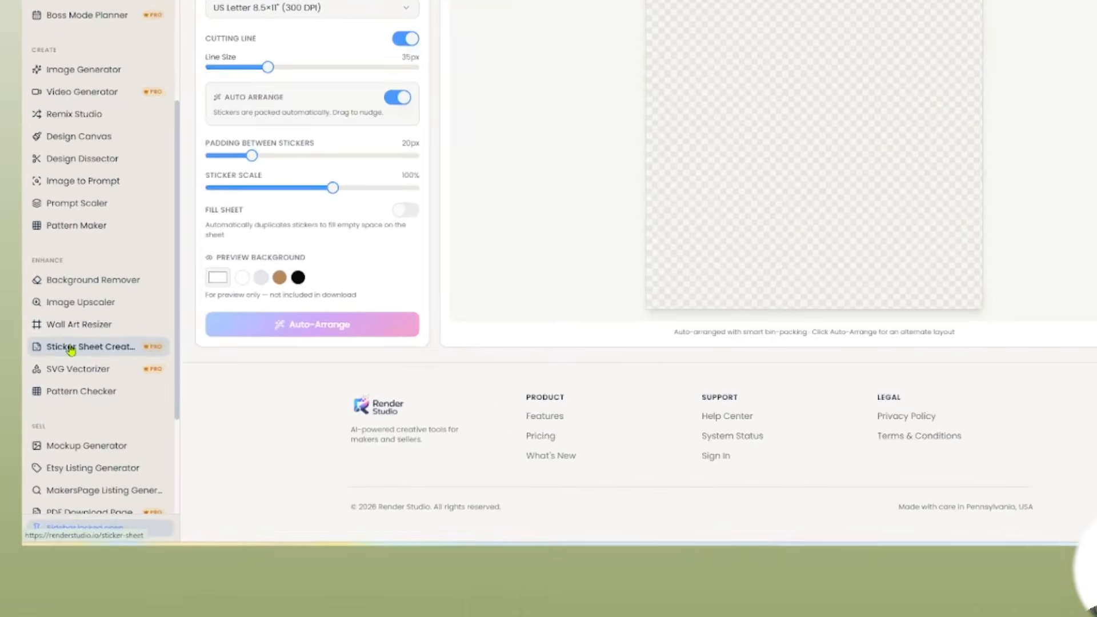
scroll(475, 241, "up", 3)
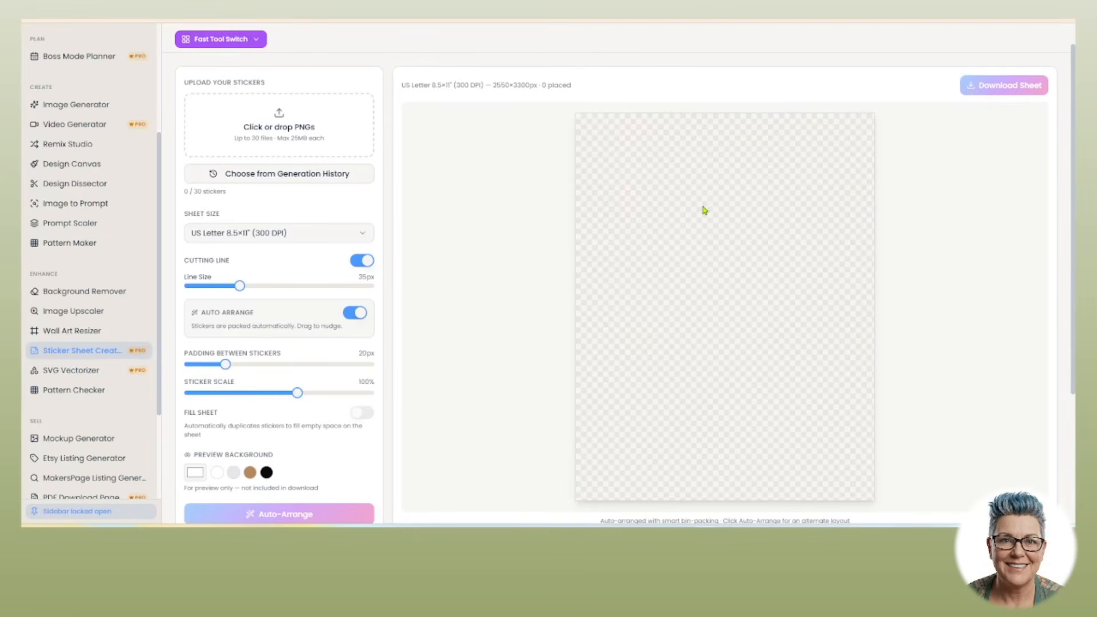
left_click(233, 472)
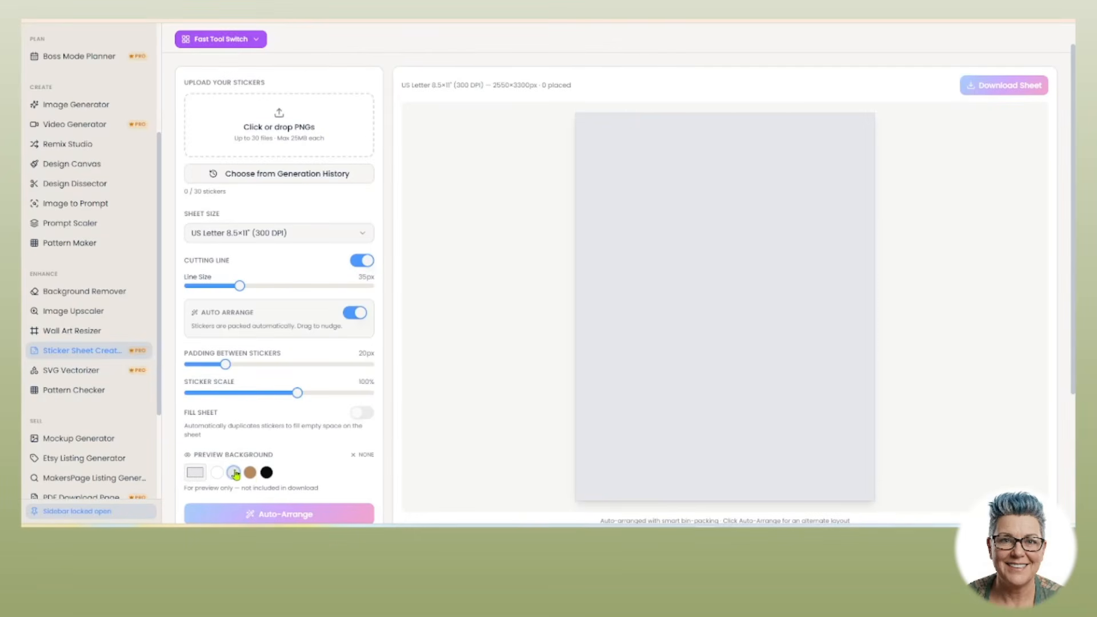
left_click(250, 473)
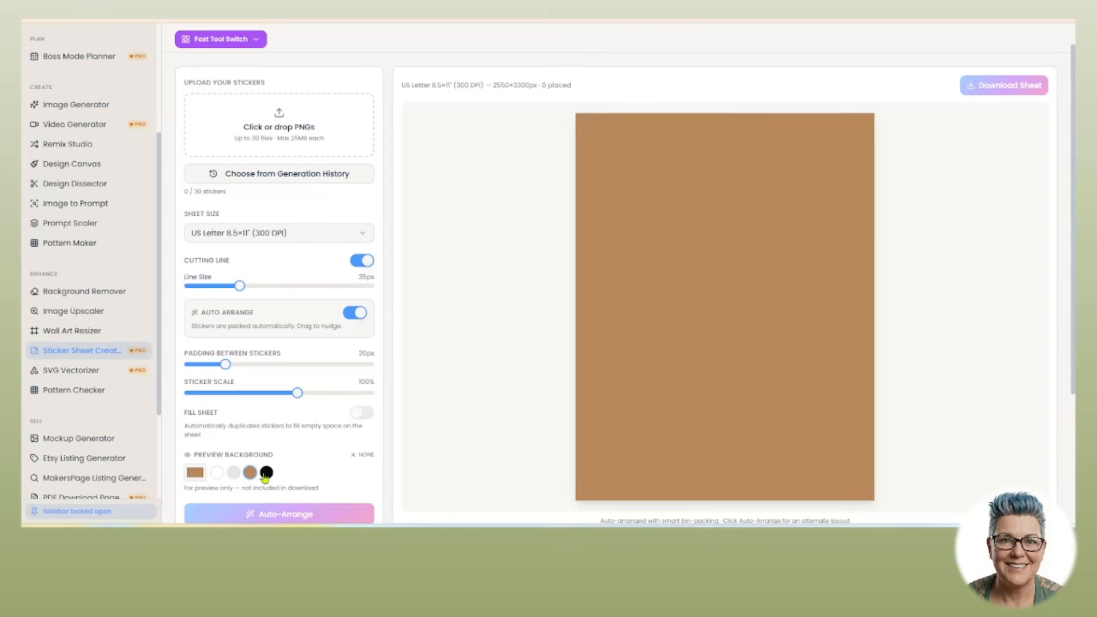
left_click(217, 473)
left_click(234, 472)
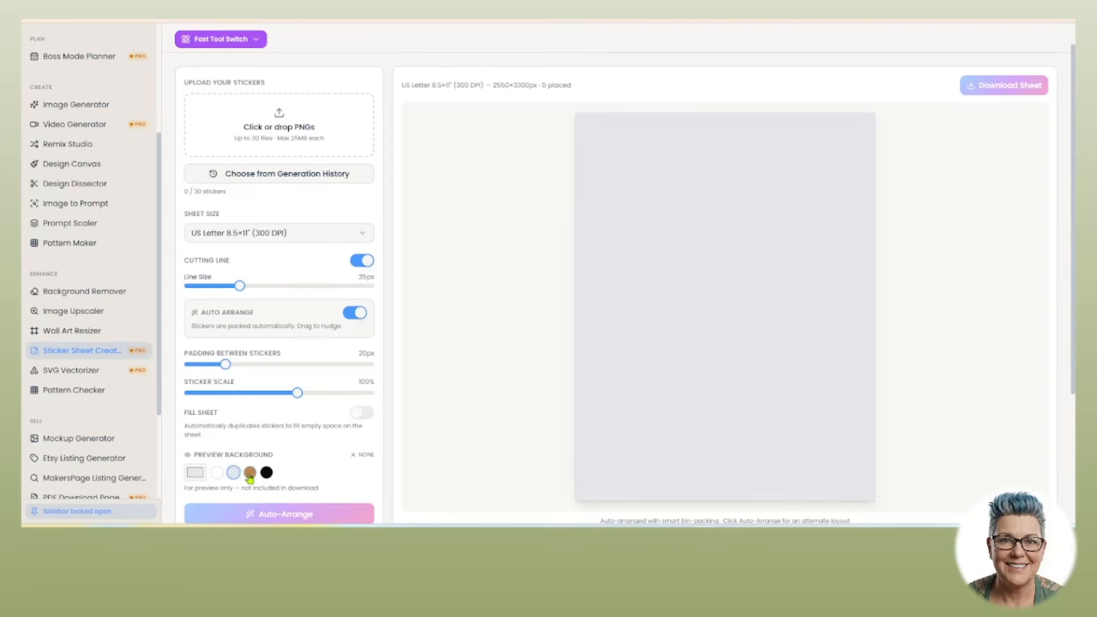
left_click(249, 472)
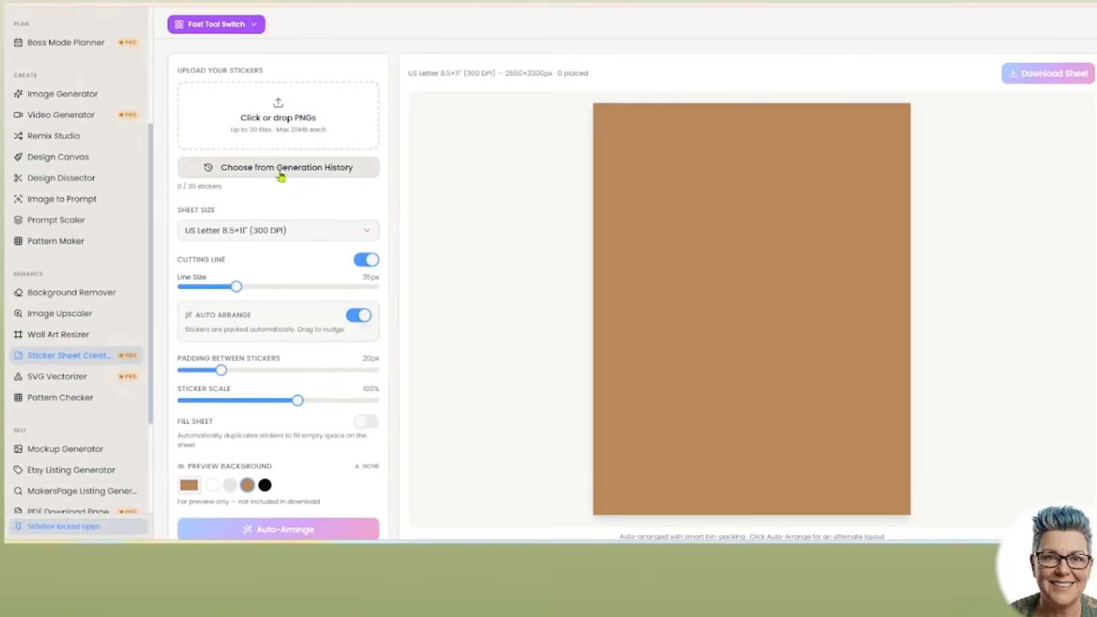
- Add the ten background-removed football images from the generation history to the sticker sheet
left_click(256, 137)
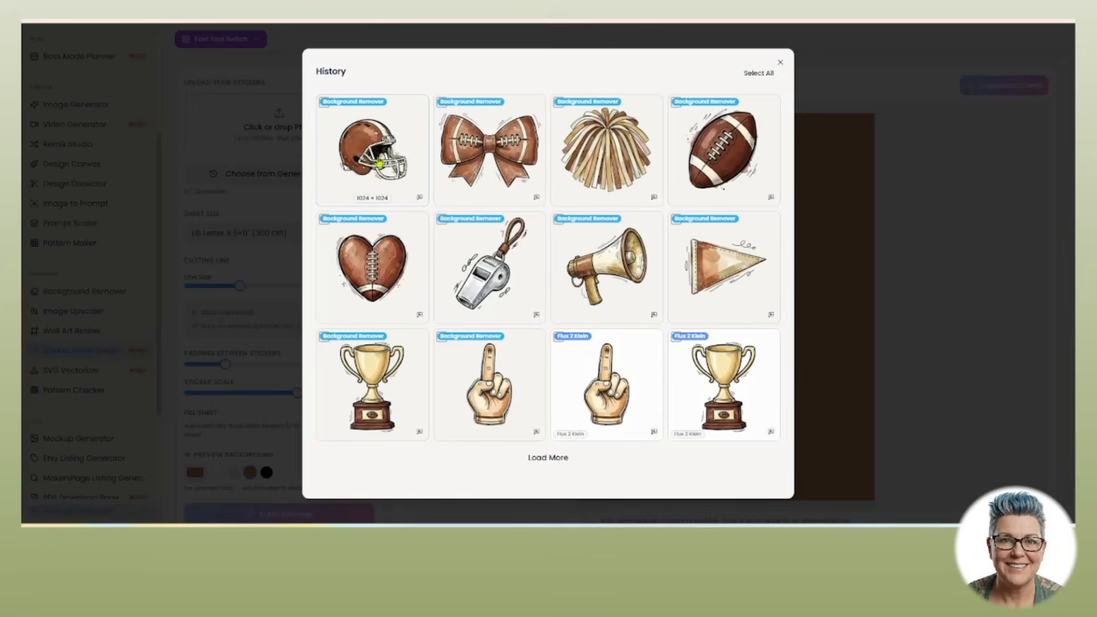
left_click(379, 161)
left_click(519, 168)
left_click(601, 154)
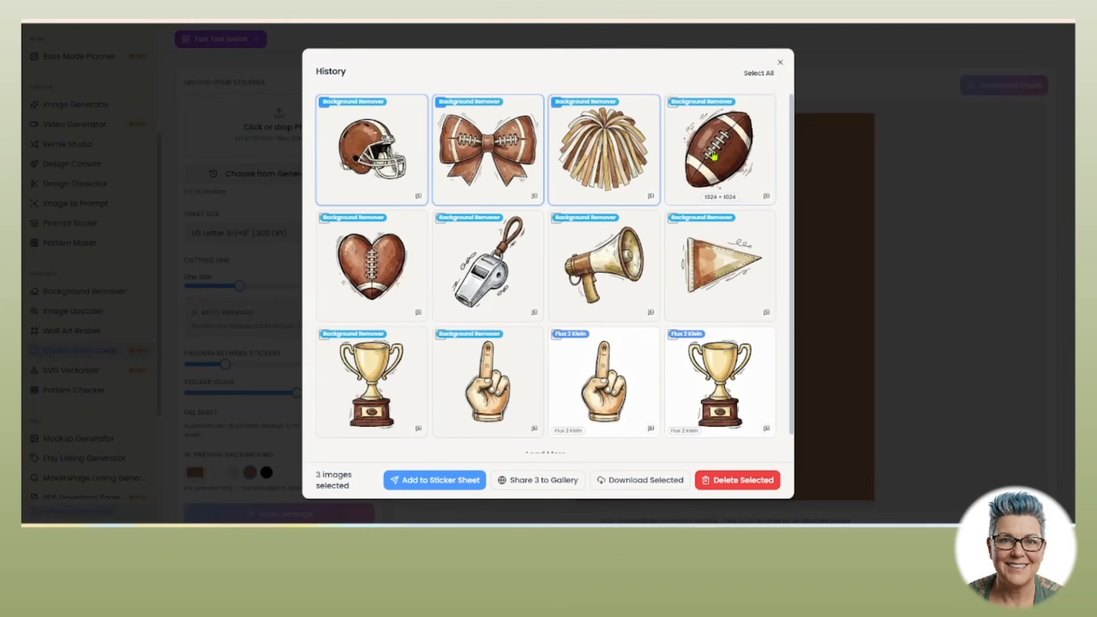
left_click(717, 151)
left_click(719, 264)
left_click(595, 264)
left_click(462, 267)
left_click(371, 263)
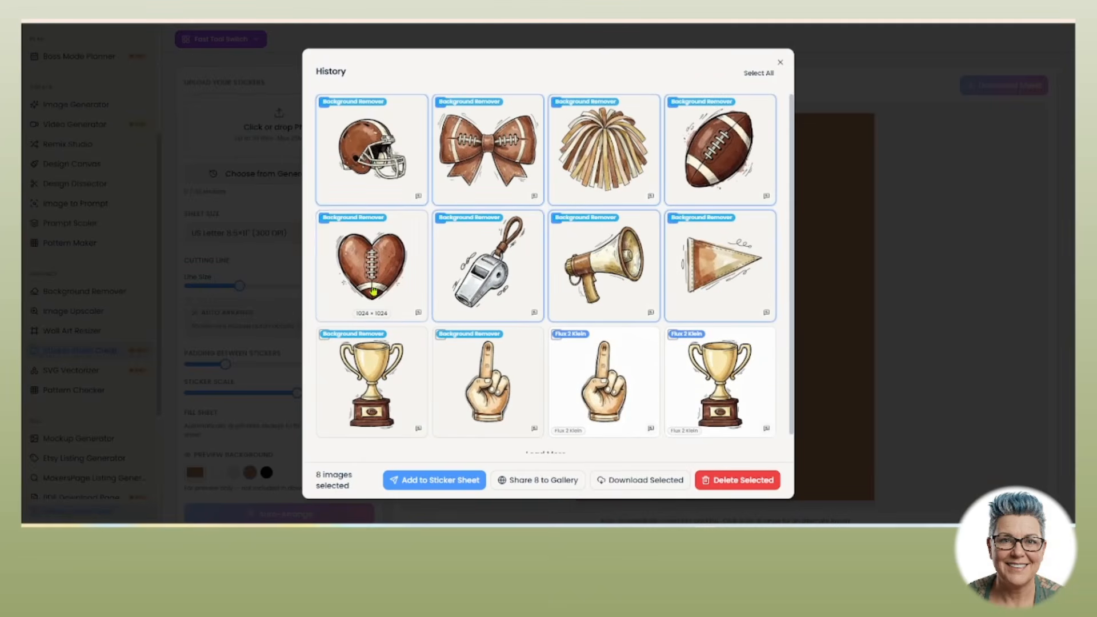
left_click(368, 394)
left_click(479, 383)
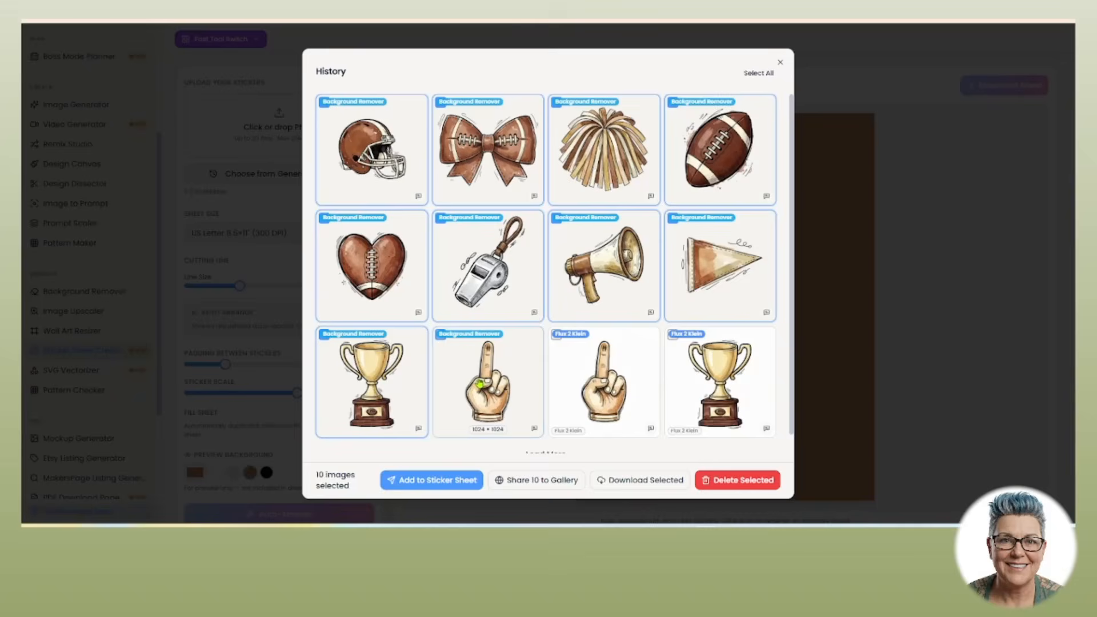
left_click(439, 481)
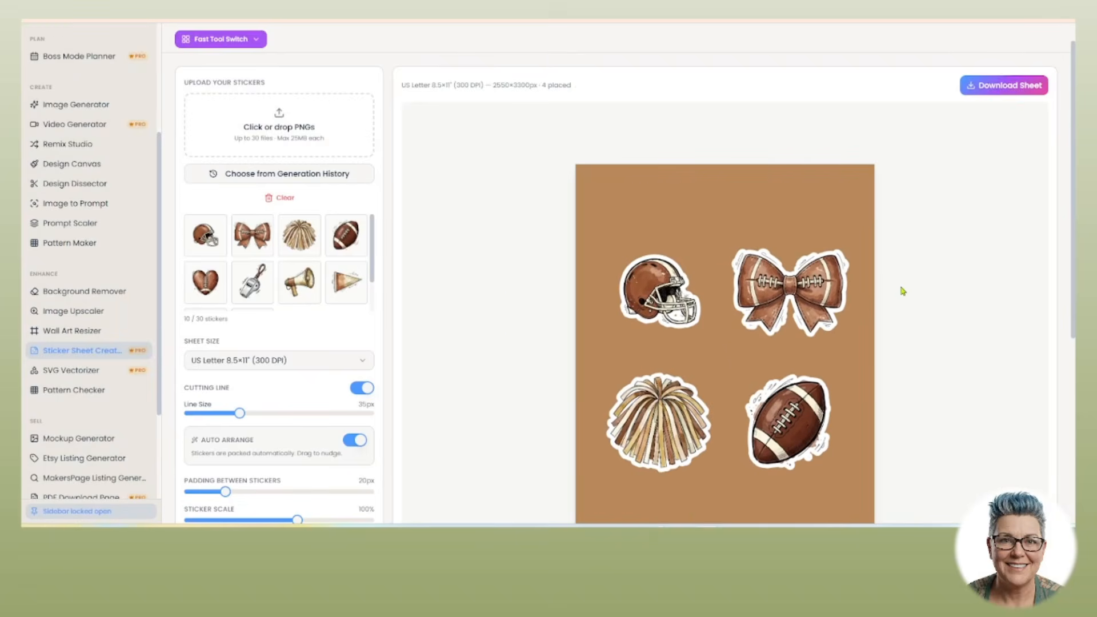
- Reduce the sticker scale to 68% and set the padding between stickers to 0px
scroll(900, 288, "down", 2)
scroll(903, 287, "down", 1)
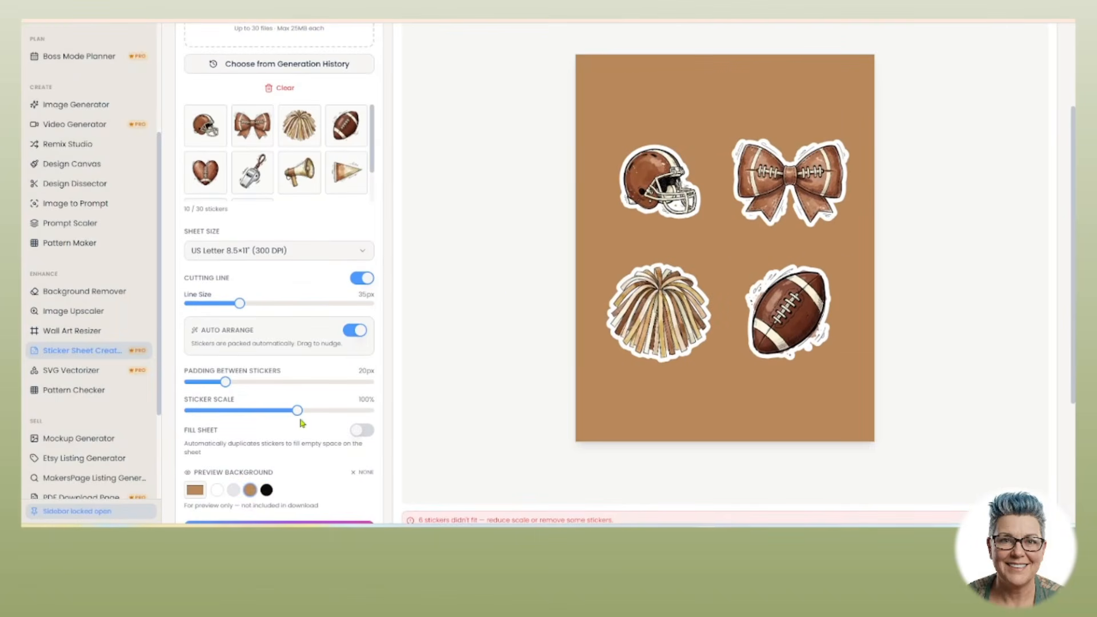
left_click_drag(298, 411, 257, 412)
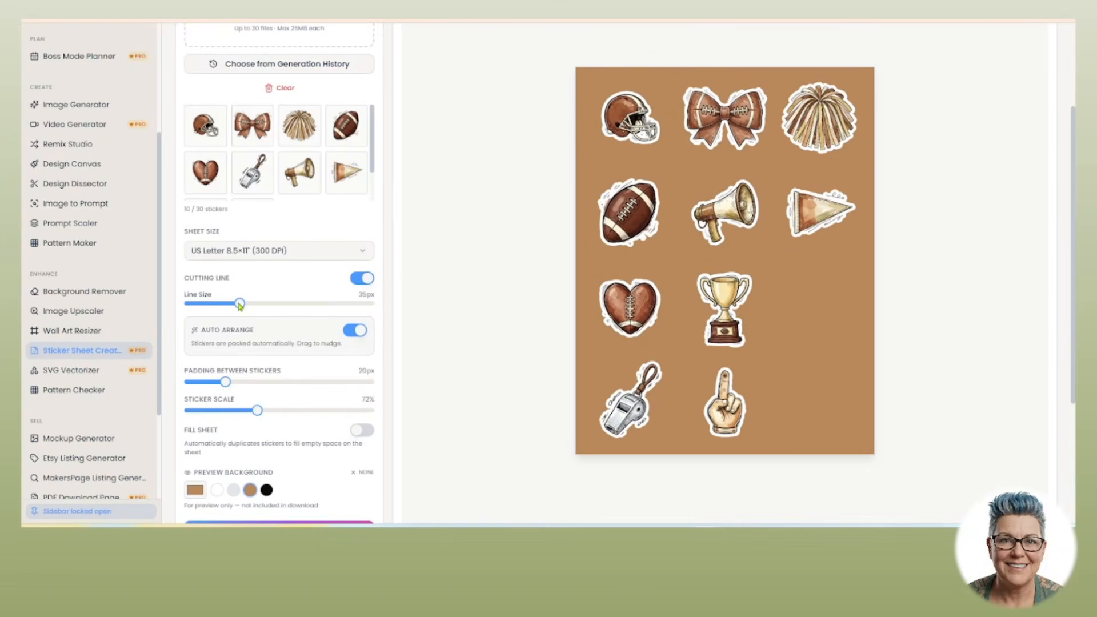
left_click_drag(256, 412, 170, 374)
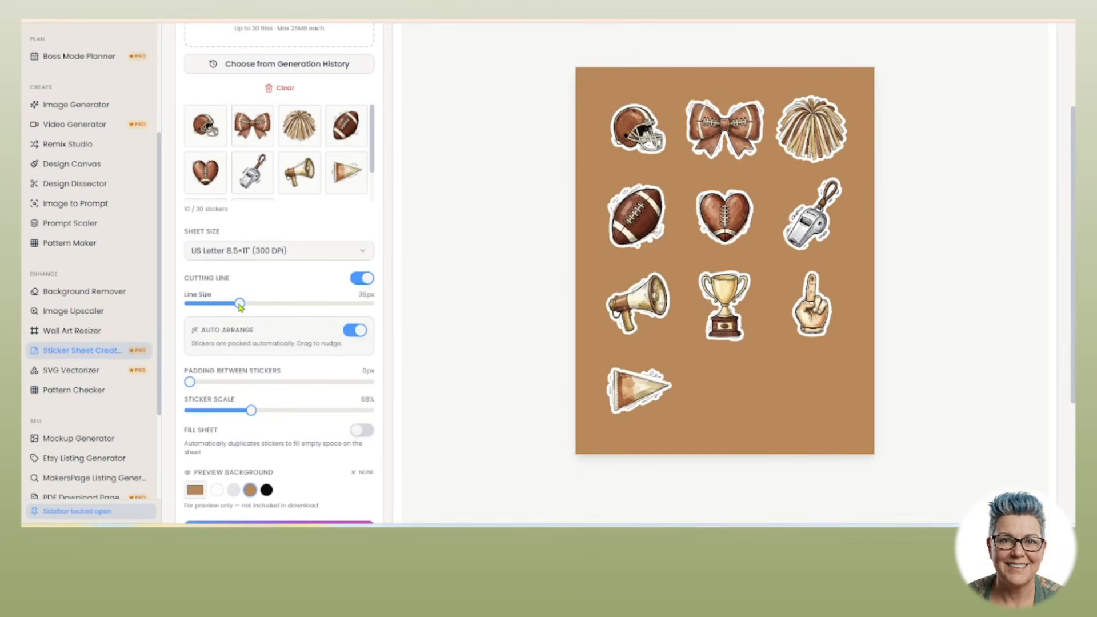
- Set the cutting line size to 41px and the sticker scale to 66%
left_click_drag(240, 303, 252, 311)
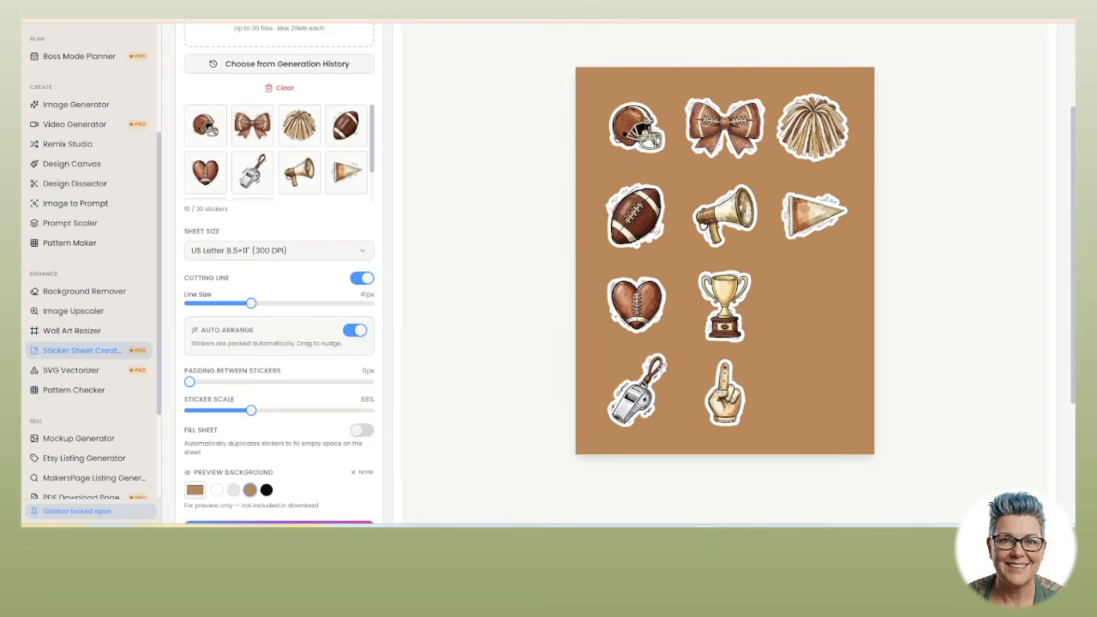
left_click_drag(245, 413, 248, 414)
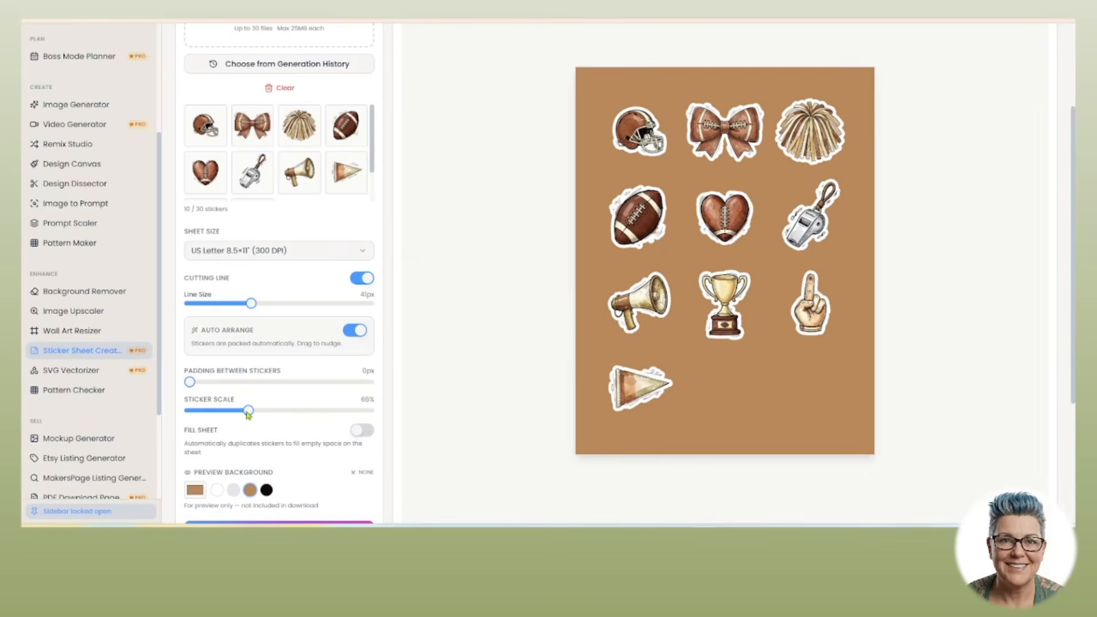
scroll(308, 382, "down", 2)
scroll(299, 333, "up", 3)
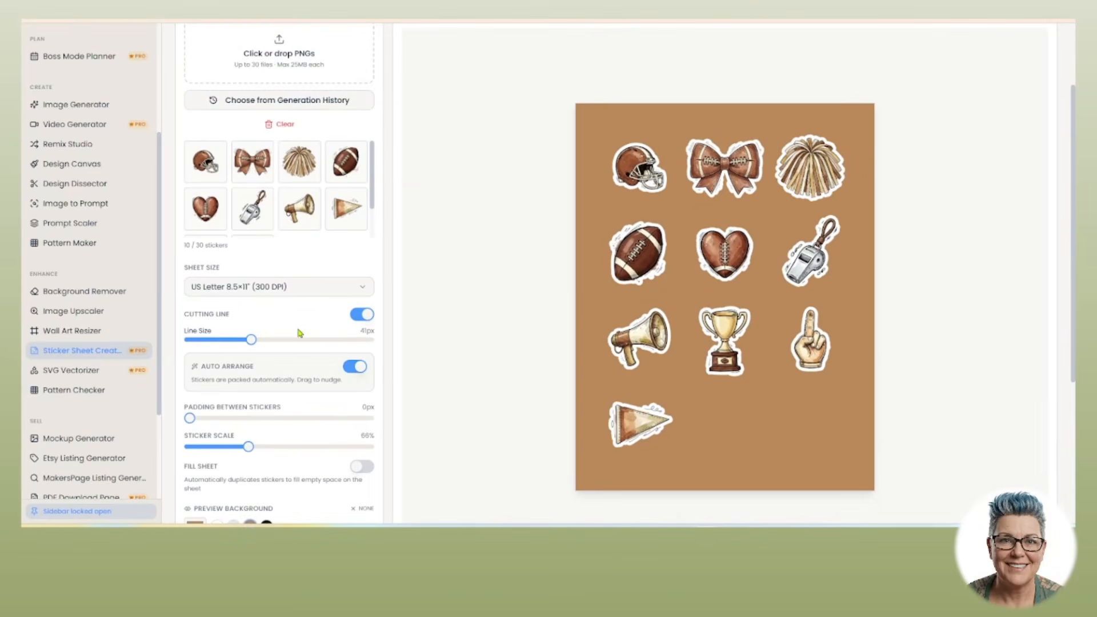
scroll(296, 331, "down", 1)
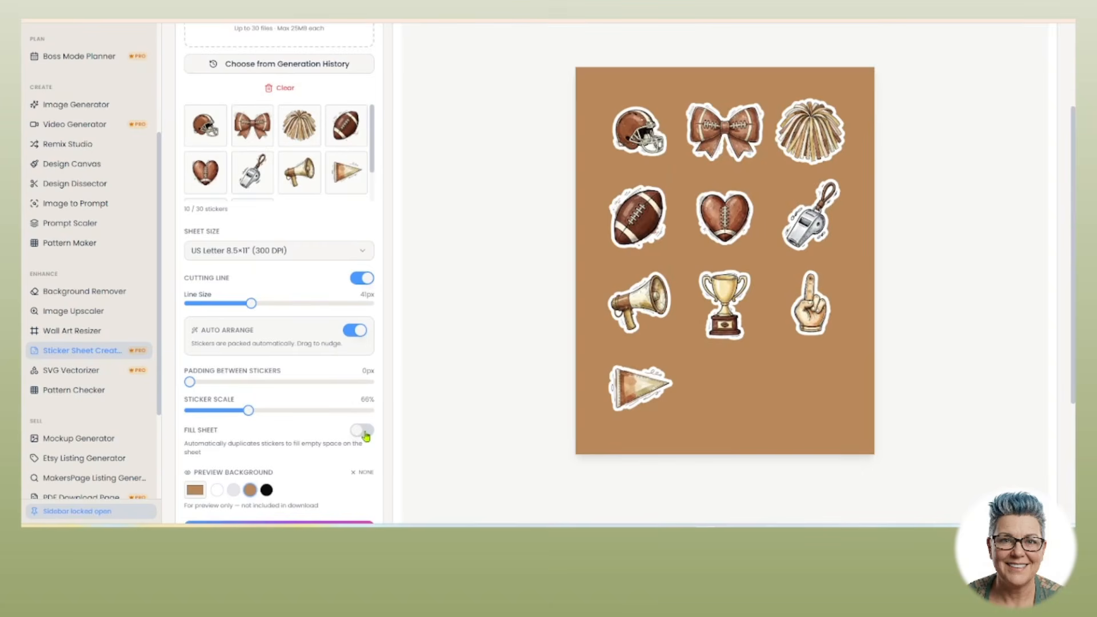
- Fill the sheet's empty space with duplicated stickers and generate an alternate auto-arranged layout
left_click(366, 437)
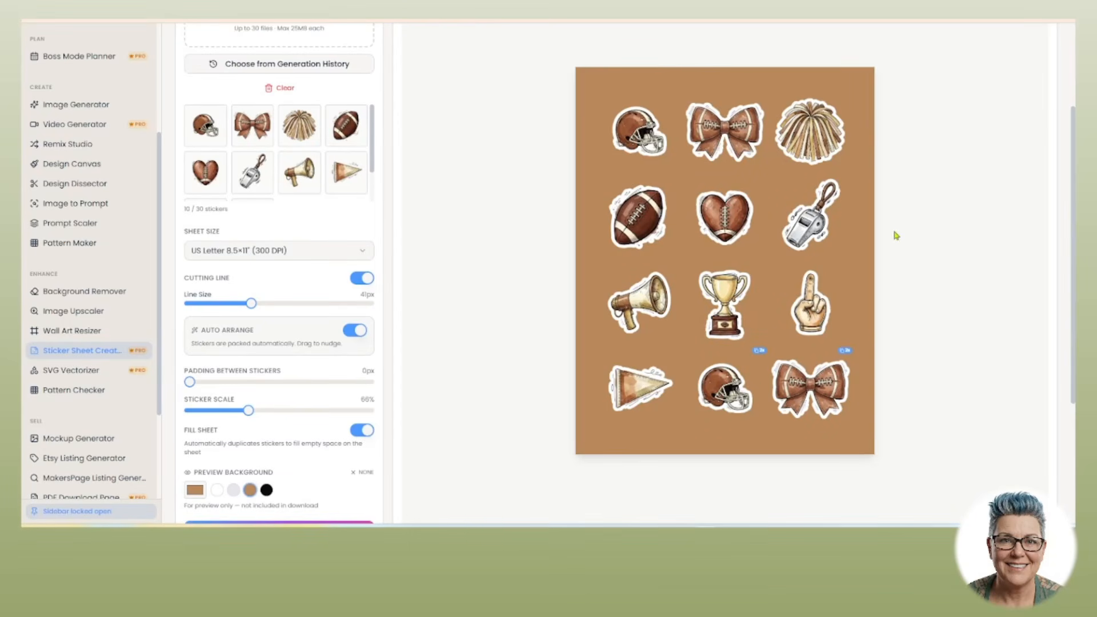
scroll(902, 263, "up", 2)
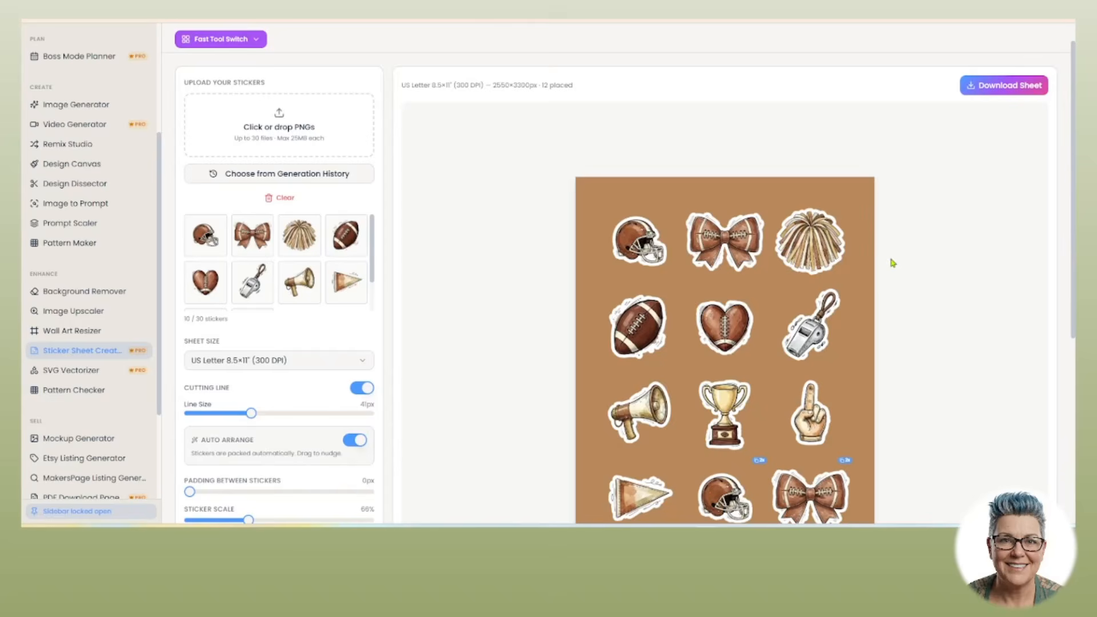
scroll(893, 263, "down", 3)
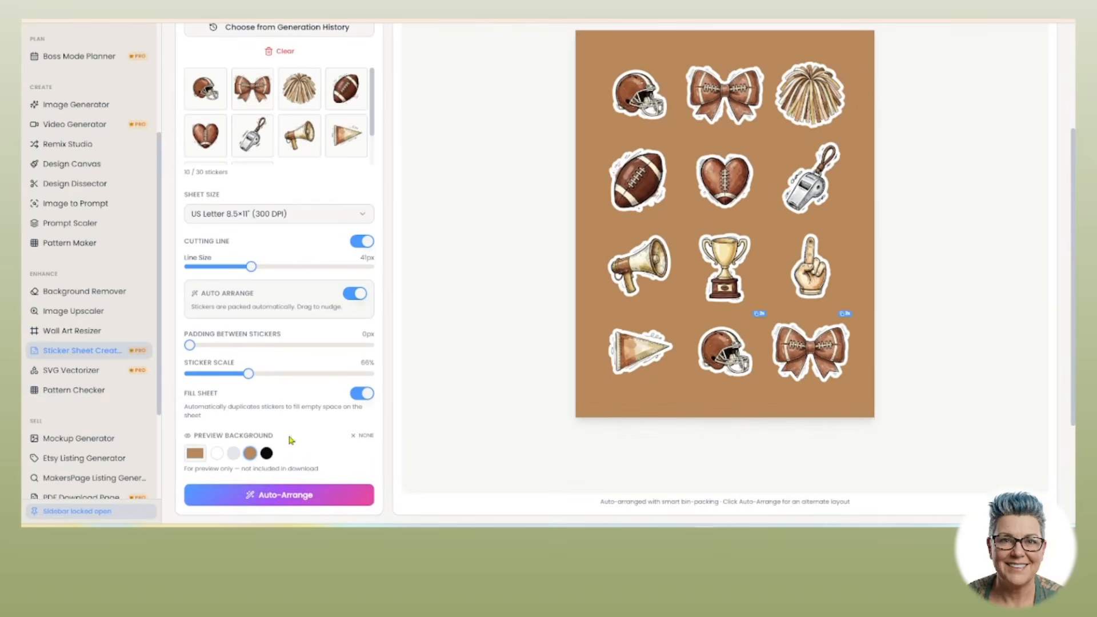
left_click(321, 498)
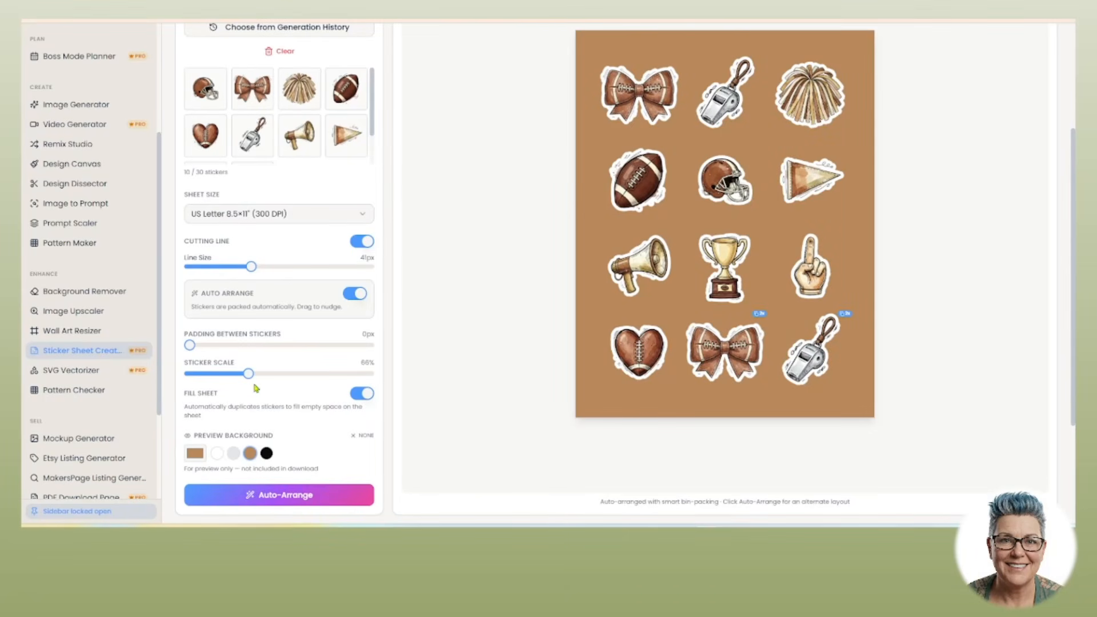
- Turn off auto arrange and manually move the top-row bow, whistle and pom-pom closer to the sheet's upper edge
scroll(515, 205, "up", 1)
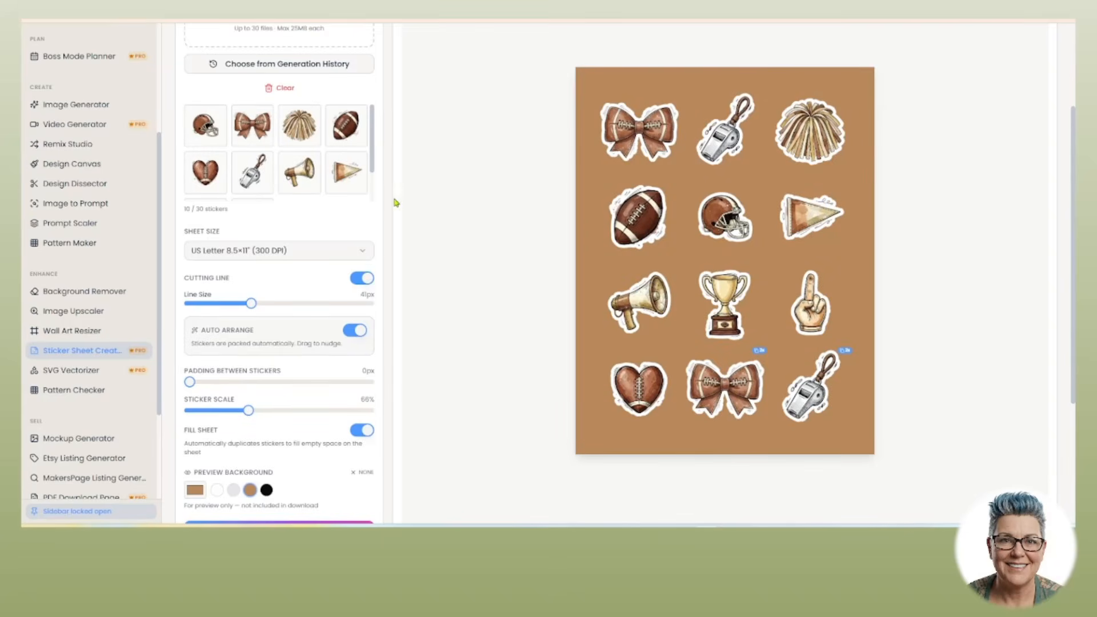
scroll(395, 214, "up", 3)
scroll(355, 240, "down", 3)
scroll(320, 268, "down", 1)
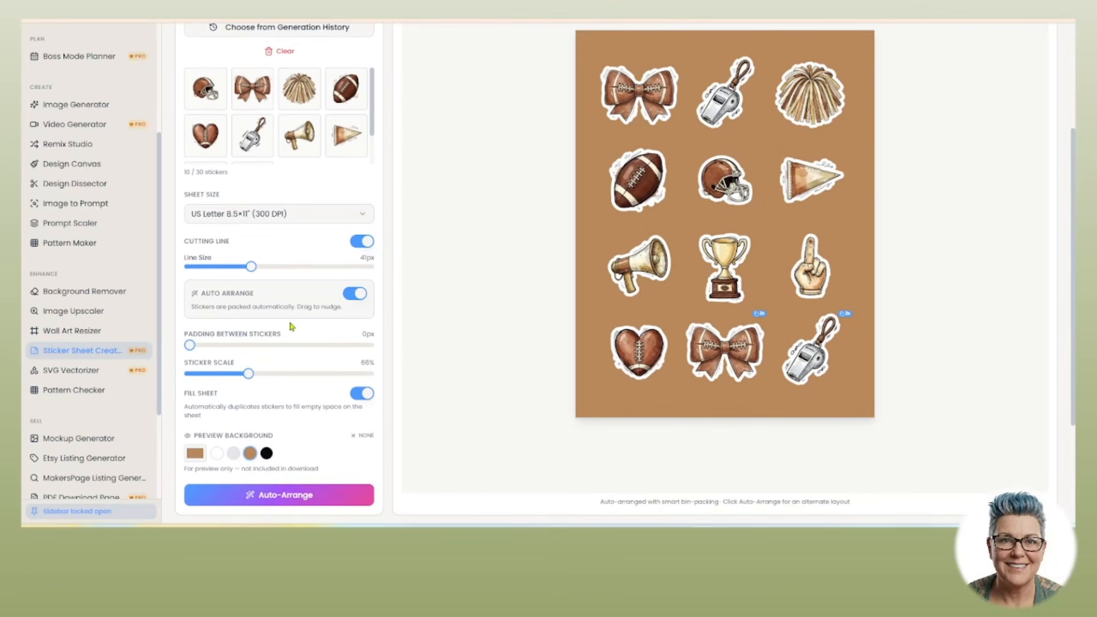
left_click(354, 293)
left_click(799, 259)
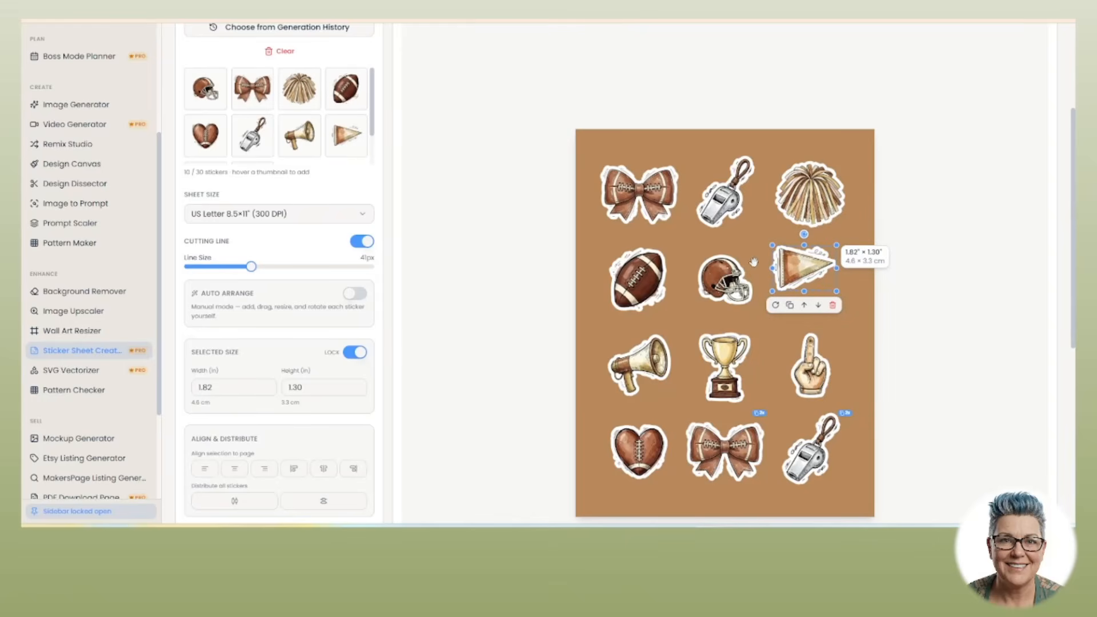
left_click_drag(653, 200, 651, 187)
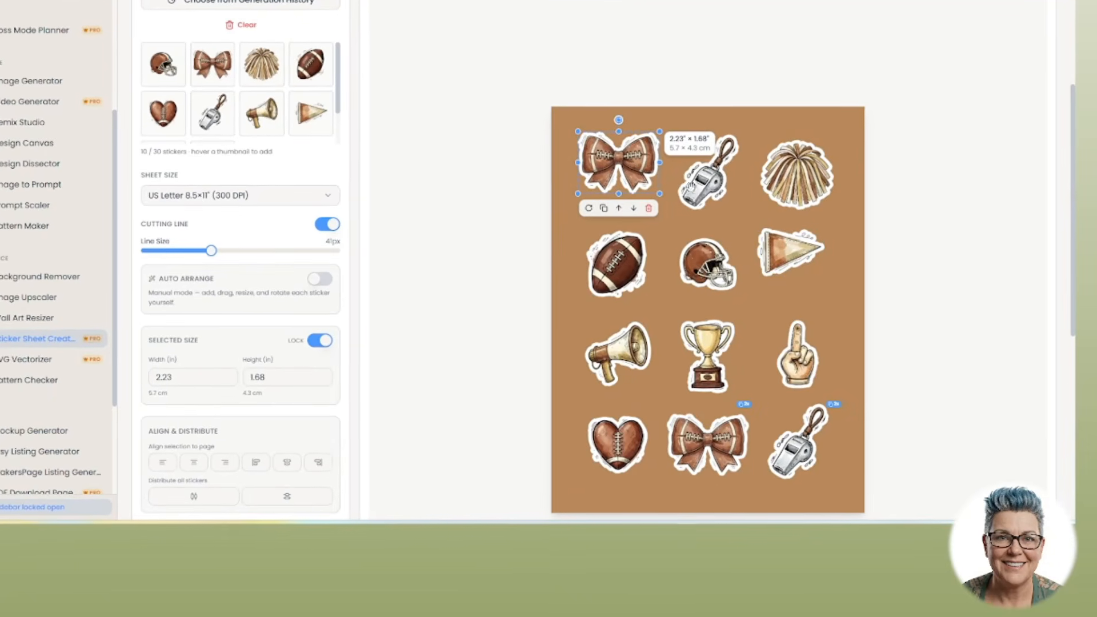
left_click_drag(712, 202, 707, 187)
left_click_drag(796, 171, 786, 156)
- Build a tighter second row of trophy, football, helmet and pennant, with the megaphone placed just below the trophy
left_click_drag(792, 258, 817, 241)
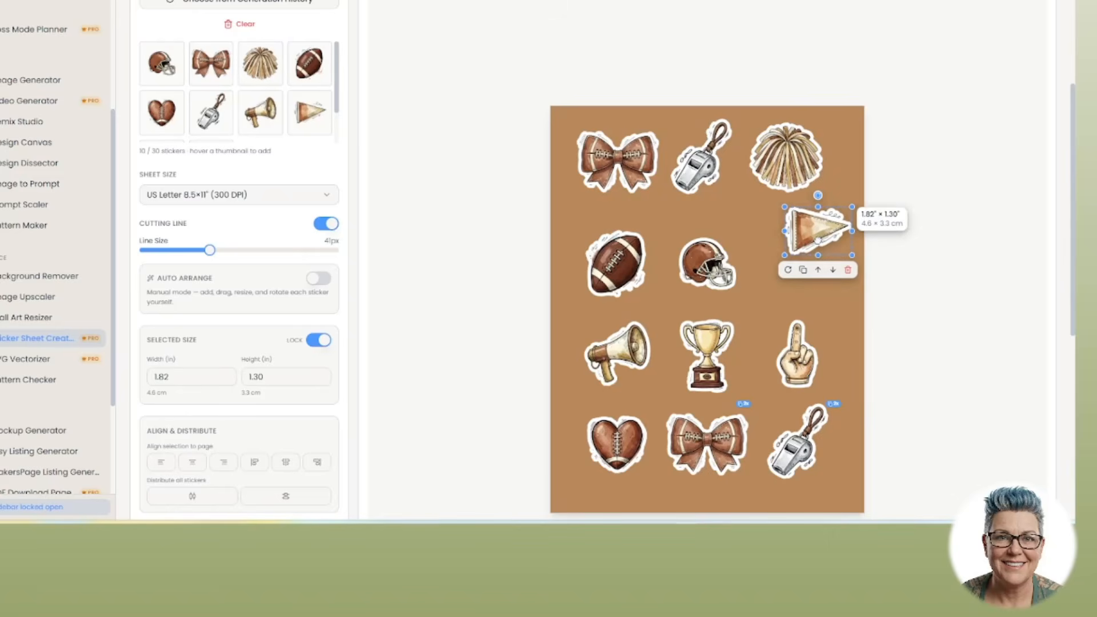
left_click_drag(708, 264, 741, 226)
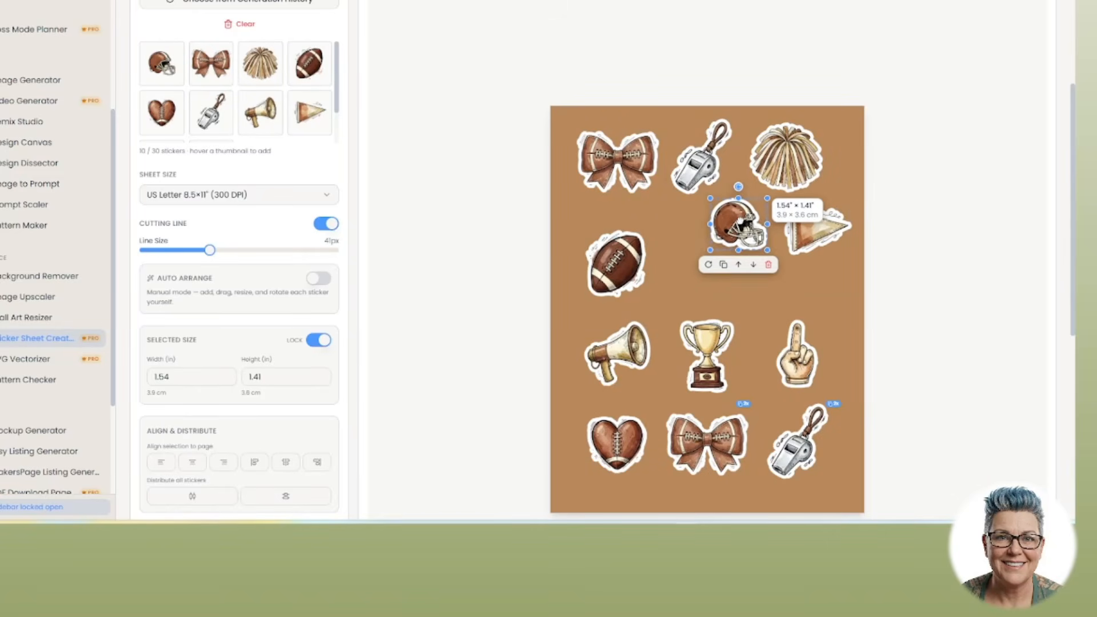
left_click_drag(618, 261, 651, 229)
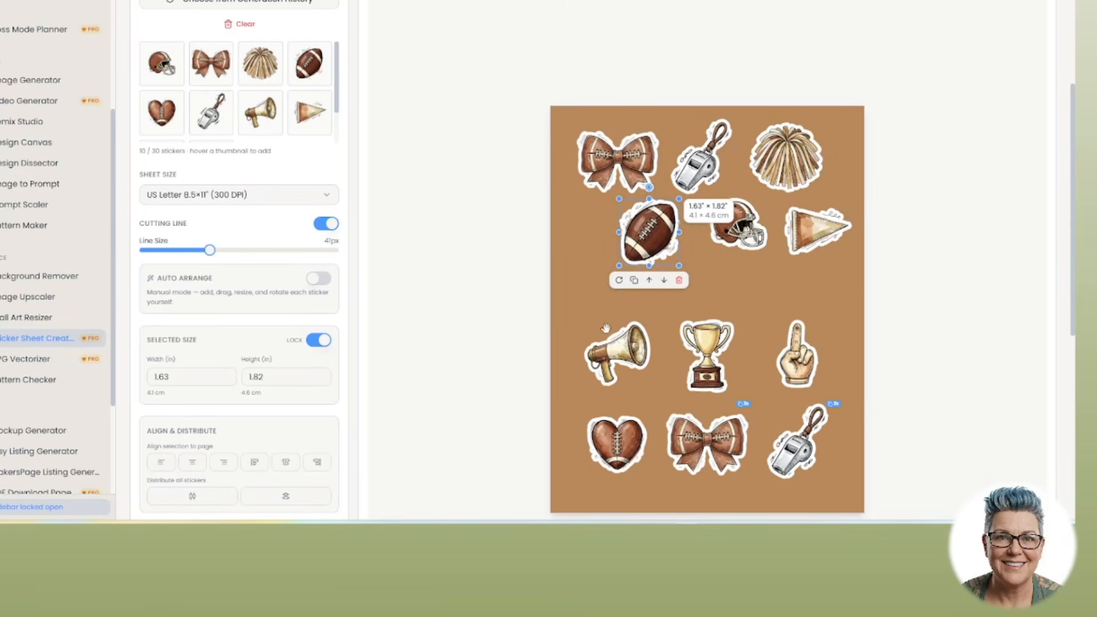
left_click_drag(617, 351, 597, 304)
left_click_drag(707, 356, 594, 240)
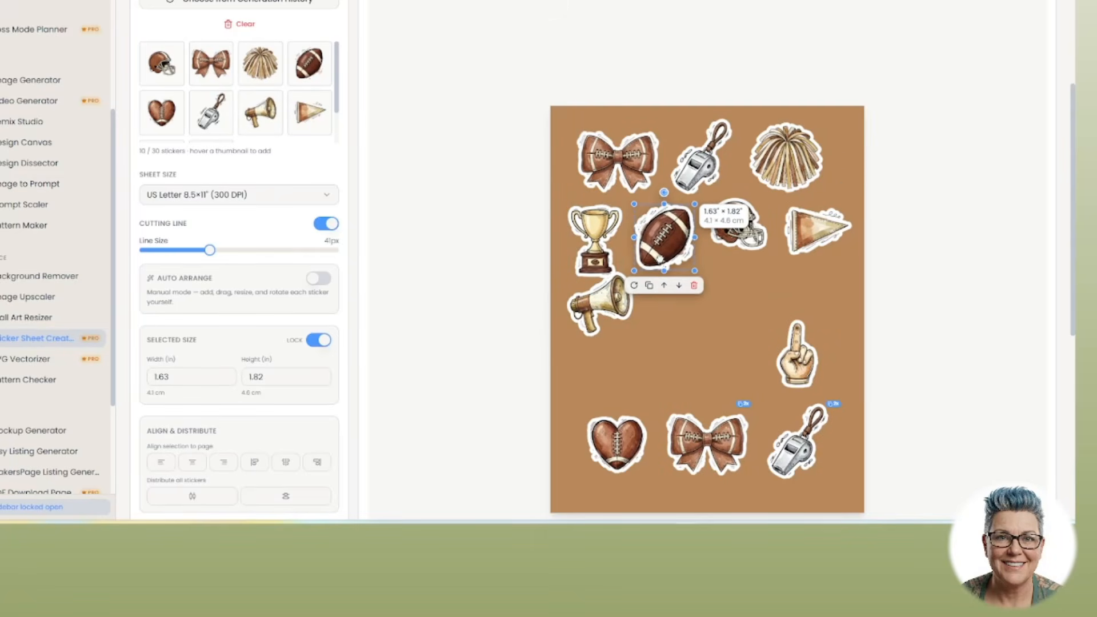
left_click(597, 246)
left_click_drag(607, 311, 606, 320)
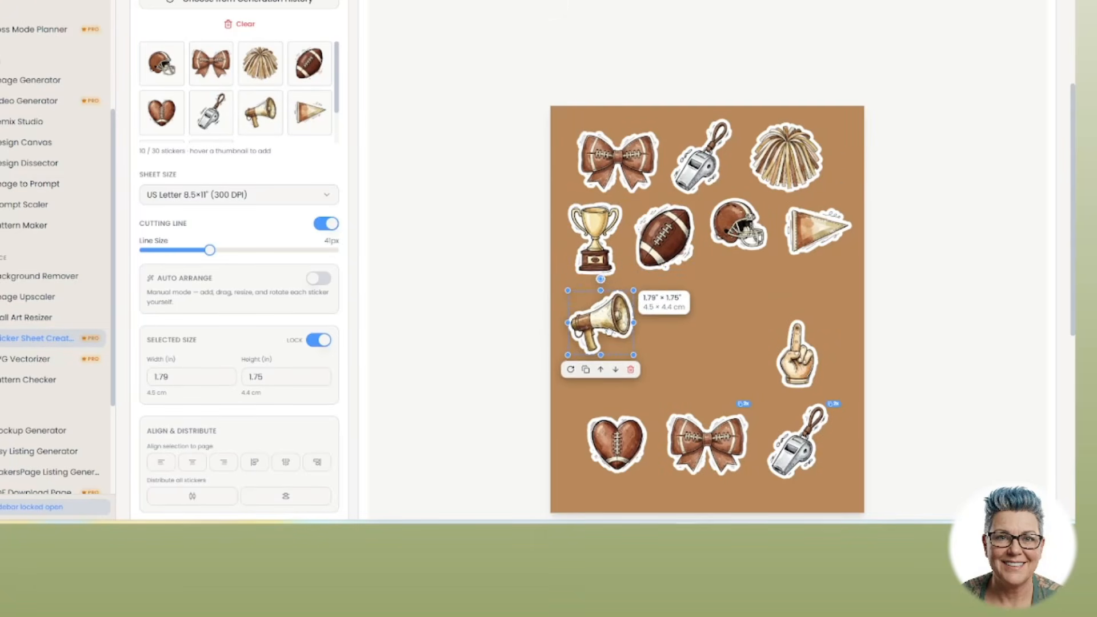
- Complete the third row beside the megaphone with the second bow, the second whistle and the pointing hand
left_click_drag(797, 357, 833, 309)
left_click_drag(789, 461, 755, 320)
left_click_drag(690, 438, 665, 302)
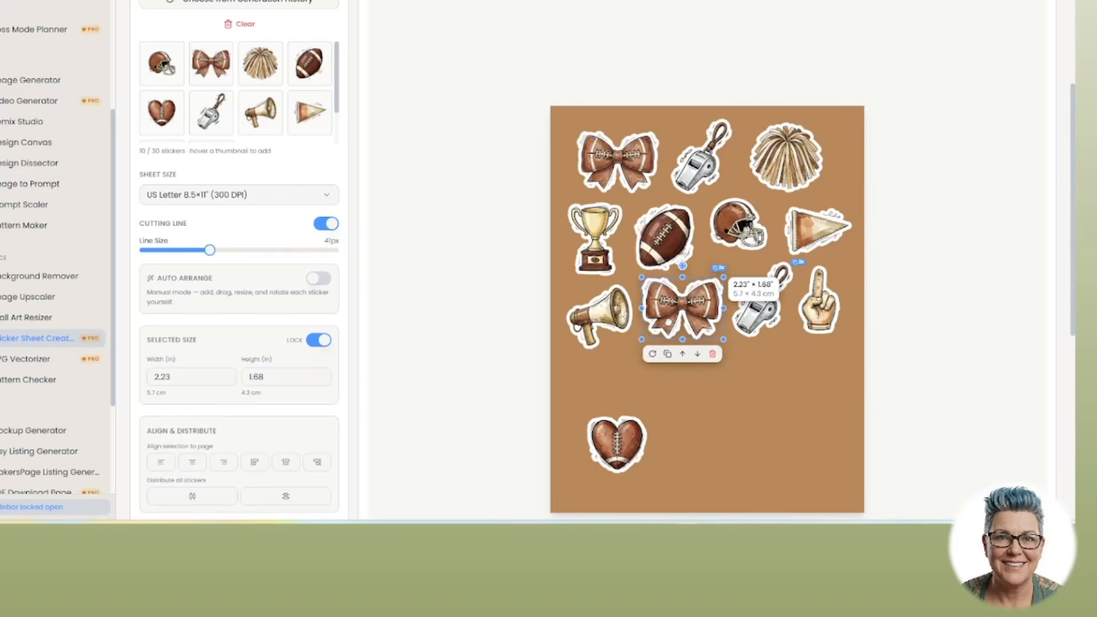
- Place the heart below the megaphone and fill out the fourth row with duplicates of the heart, bow and pointing hand
left_click_drag(611, 451, 589, 398)
left_click(579, 433)
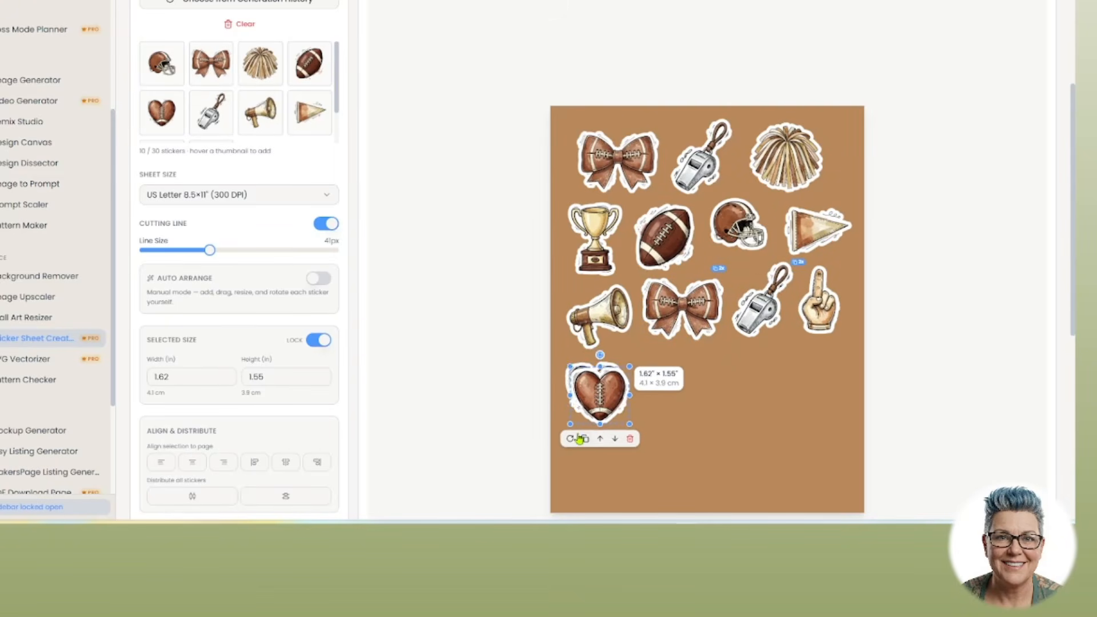
left_click(702, 306)
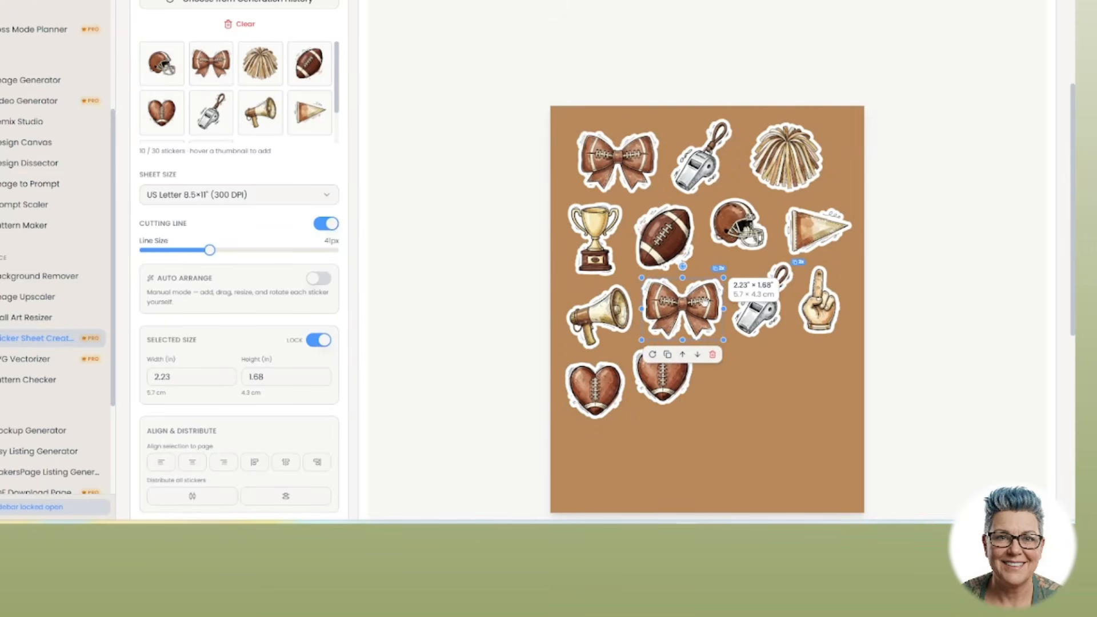
left_click(668, 355)
left_click_drag(703, 319, 757, 381)
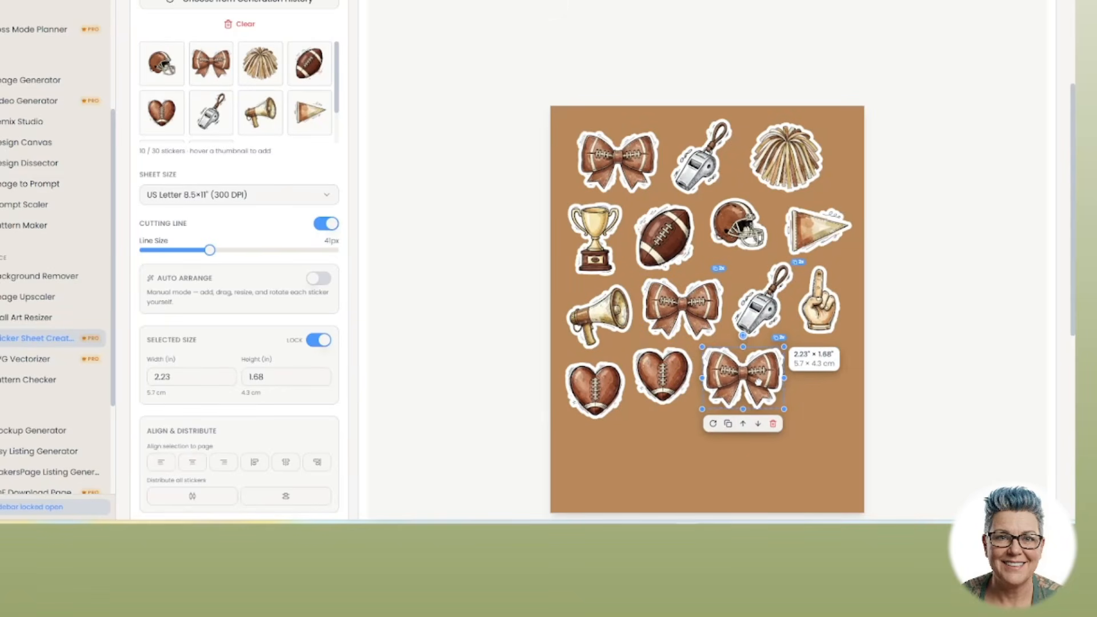
left_click(818, 315)
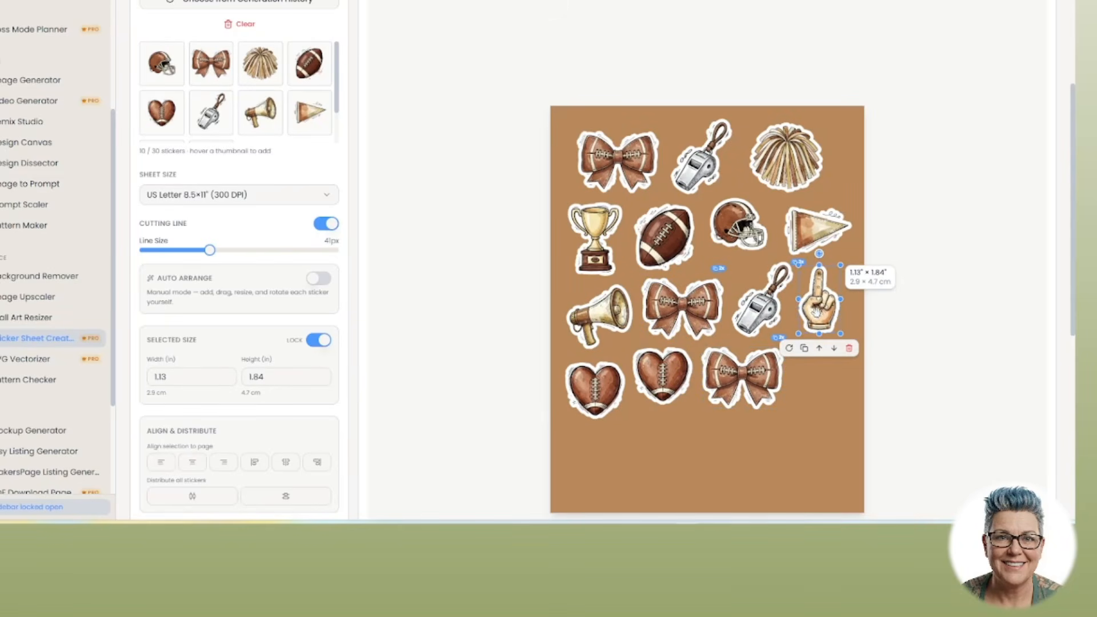
left_click(803, 349)
left_click_drag(822, 302, 813, 378)
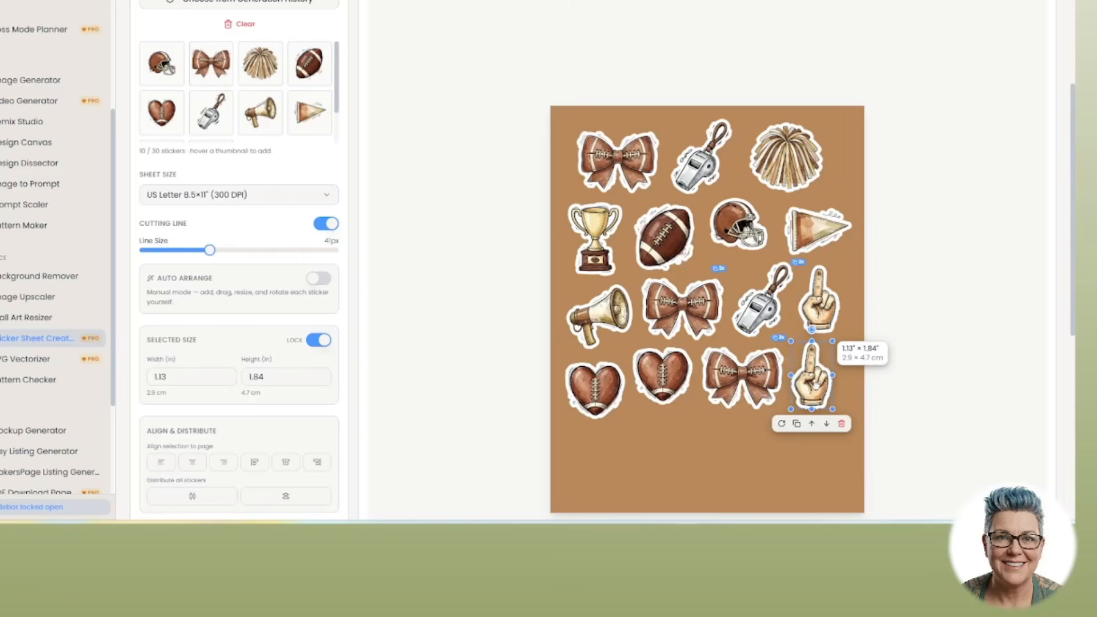
- Enlarge the second-row helmet to about 1.89 × 1.72 in and place a duplicate of it below the first heart
scroll(800, 228, "down", 1)
left_click(733, 146)
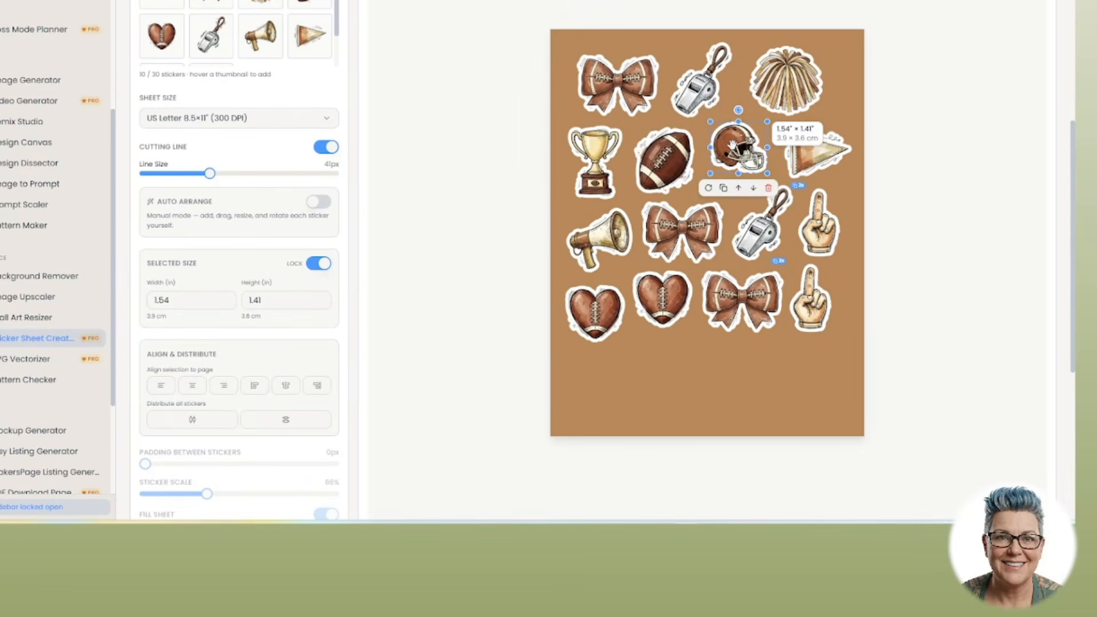
left_click_drag(768, 173, 726, 157)
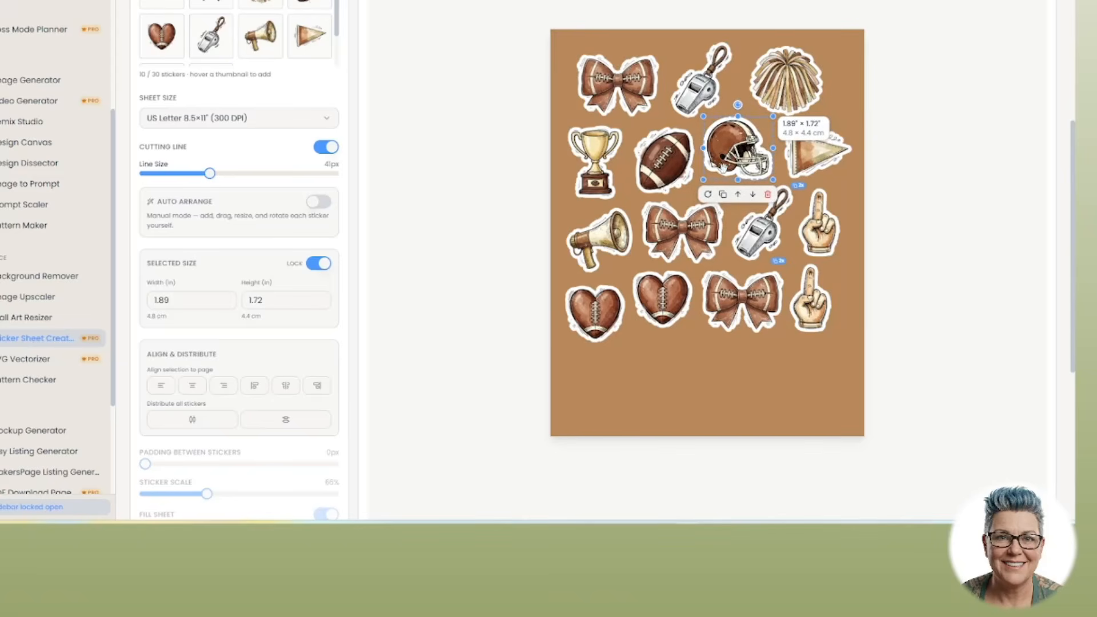
left_click(723, 194)
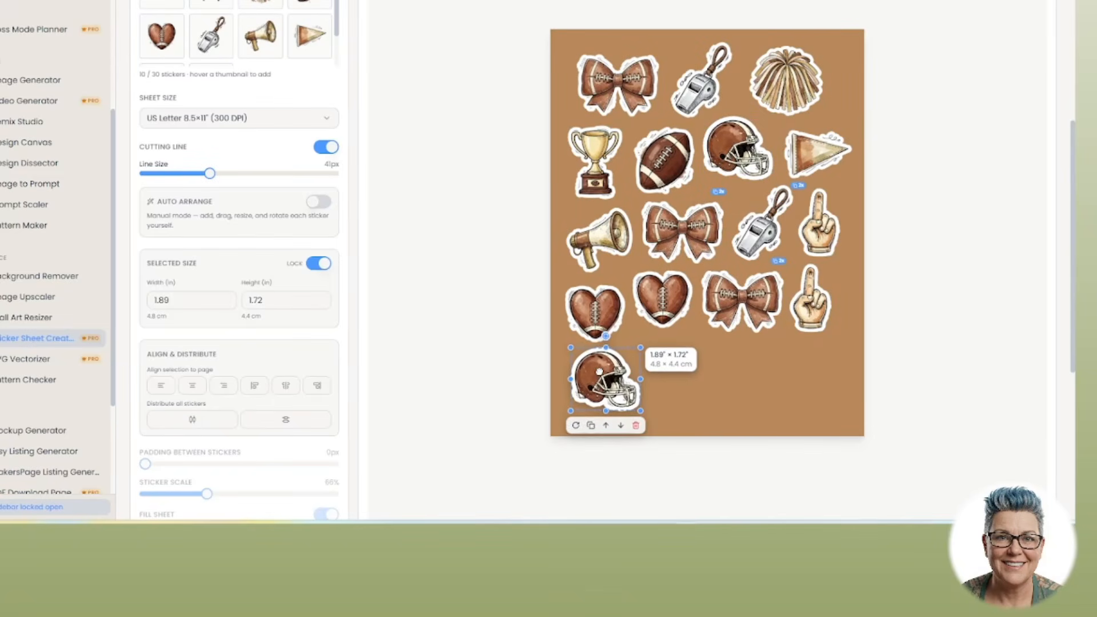
left_click_drag(599, 372, 600, 373)
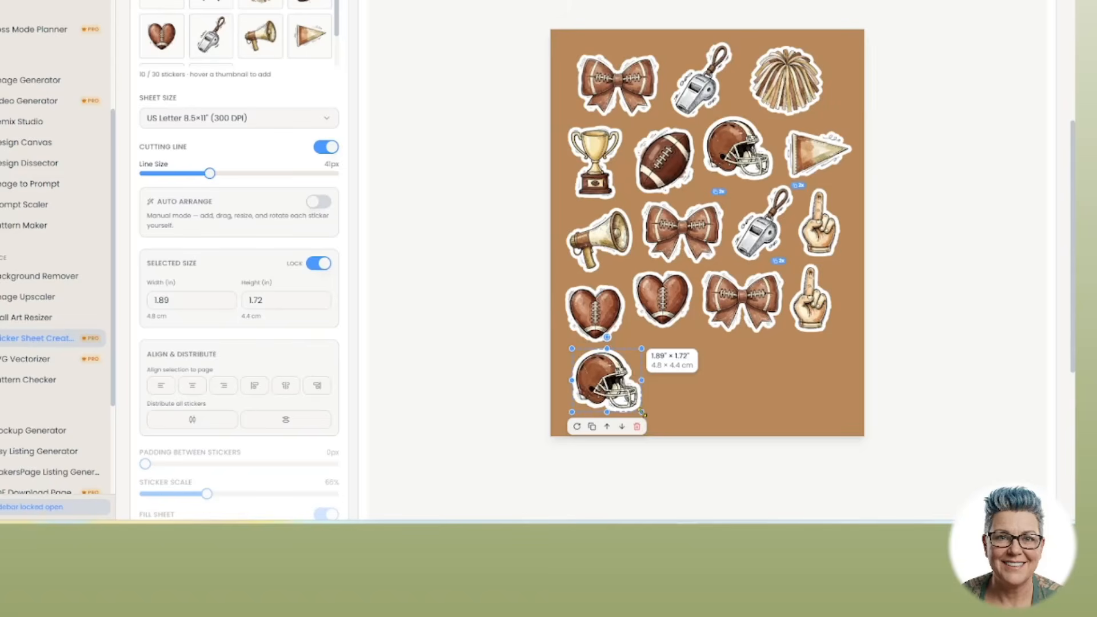
- Create a small helmet below the first heart and a large one of about 2.63 × 2.40 in near the sheet's lower right corner
left_click_drag(642, 412, 729, 403)
left_click(582, 411)
left_click_drag(680, 365, 786, 368)
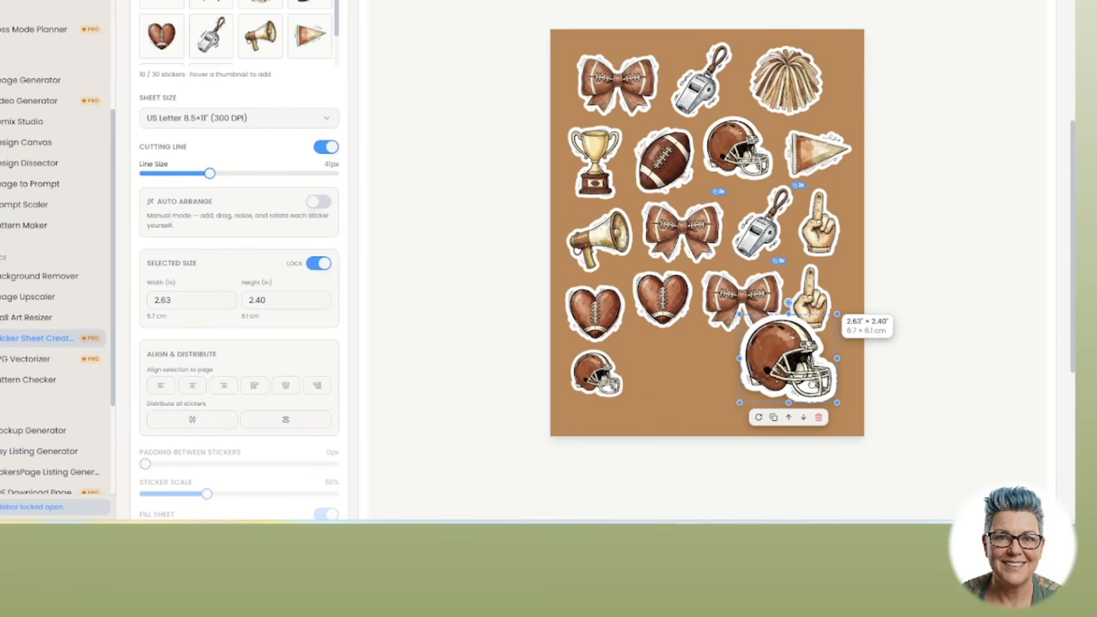
- Move the fourth-row pointing hand and bow into the bottom row and raise the large helmet into their place
left_click_drag(810, 283, 653, 357)
left_click_drag(742, 319, 705, 391)
left_click_drag(788, 354, 785, 305)
left_click_drag(716, 390, 734, 387)
left_click_drag(657, 381, 747, 394)
- Nudge the small bottom-row helmet and the two hearts slightly down to even out their spacing
left_click(667, 388)
left_click_drag(597, 377, 603, 386)
left_click_drag(594, 325, 595, 327)
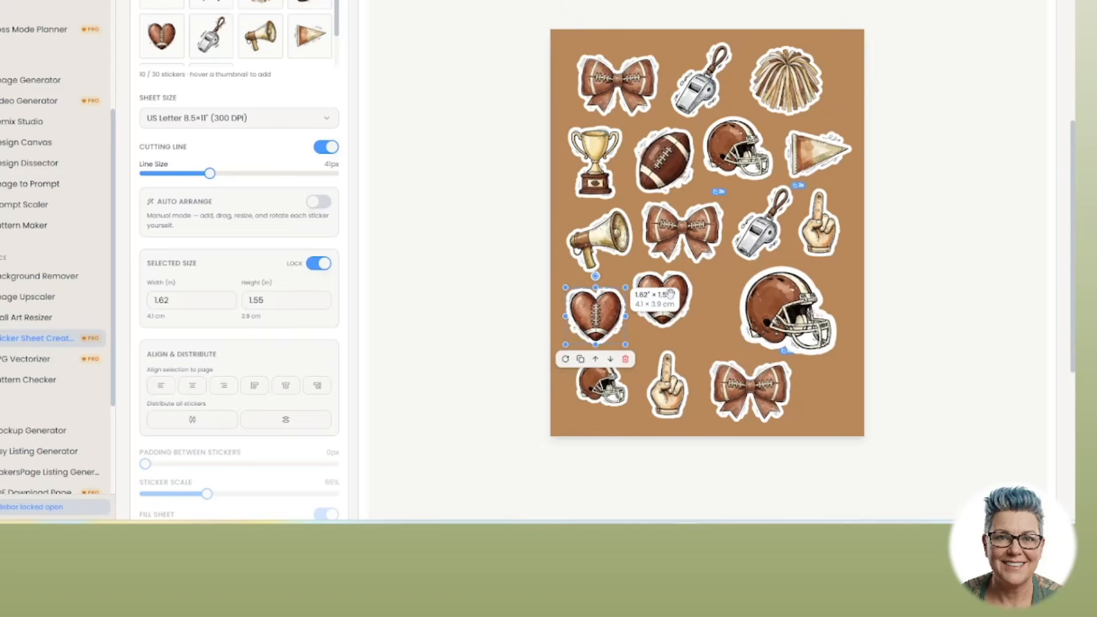
left_click_drag(686, 283, 690, 290)
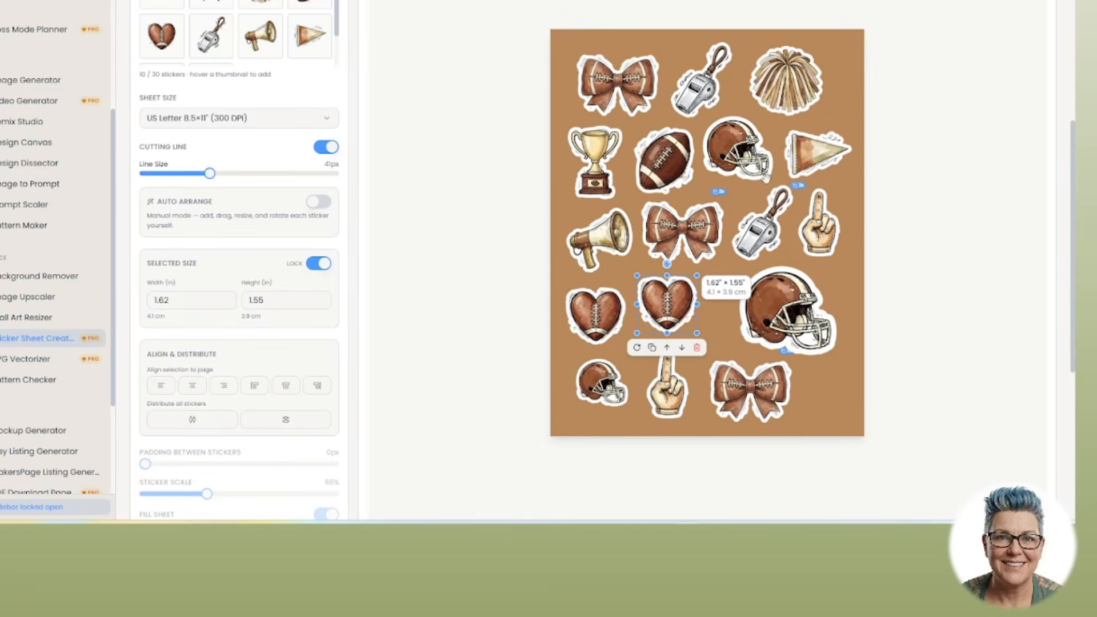
- Duplicate the bottom-row pointing hand and fit the copy between the second heart and the large helmet
left_click(676, 398)
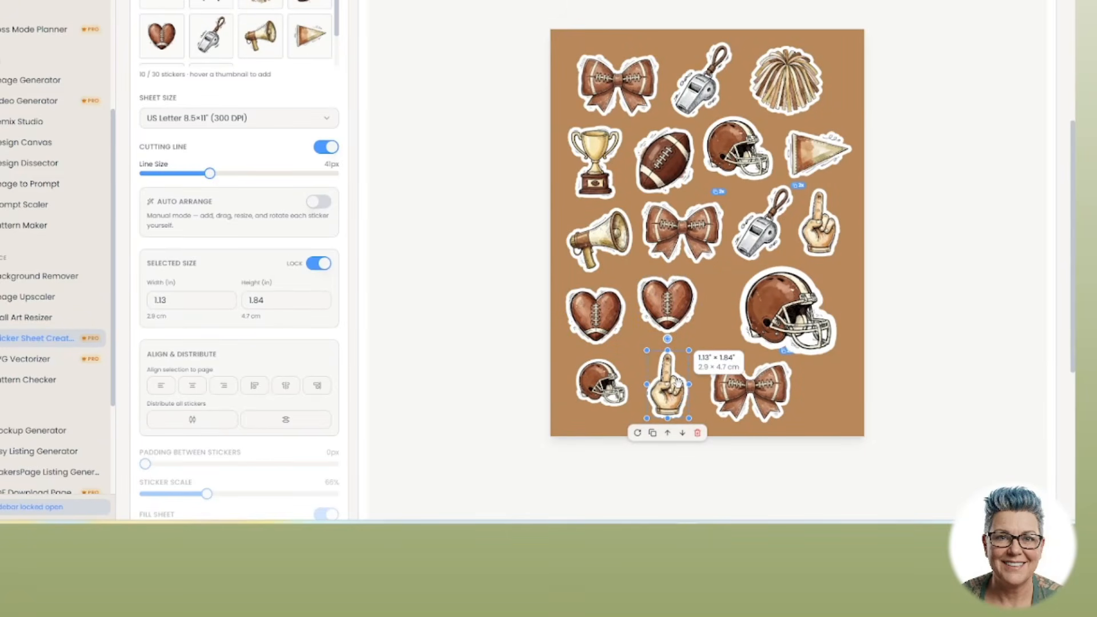
scroll(609, 339, "down", 2)
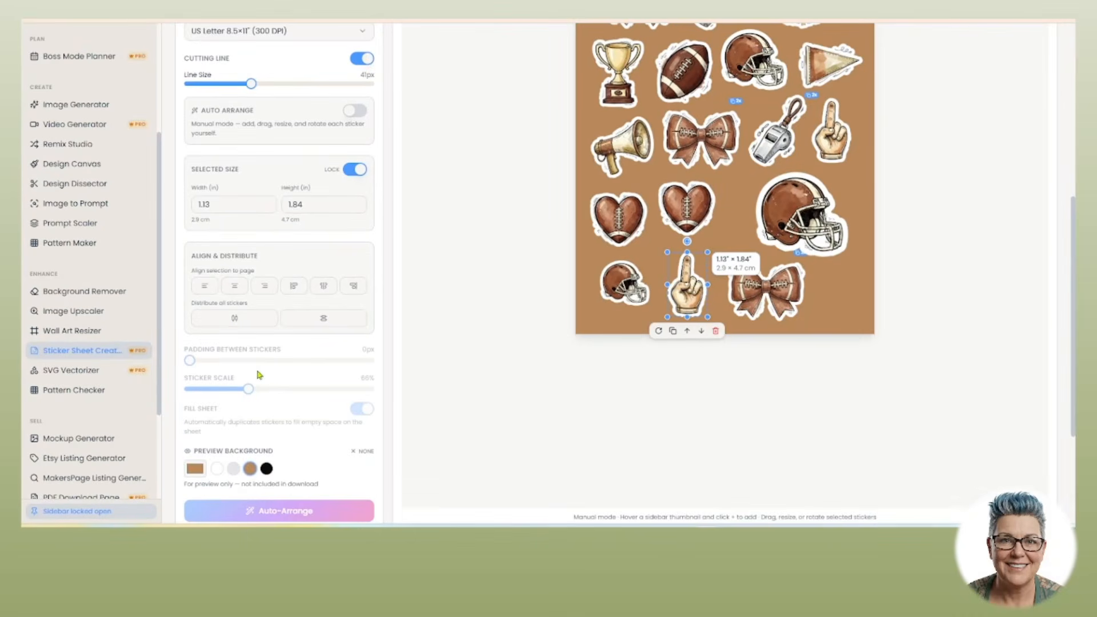
left_click_drag(690, 290, 678, 216)
left_click(676, 337)
left_click(683, 212)
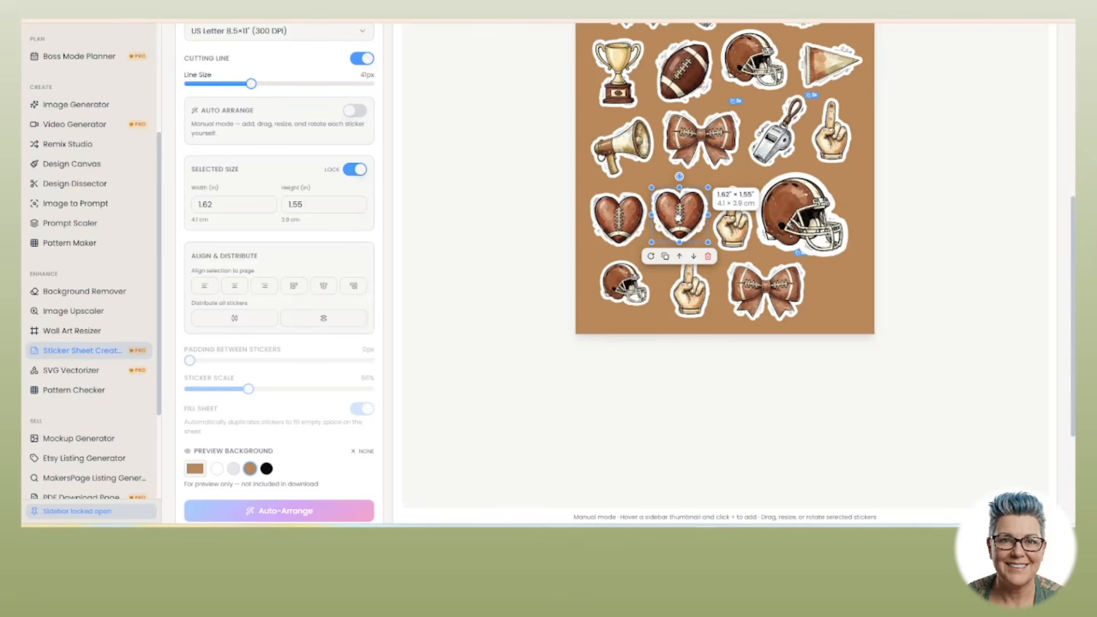
left_click(736, 235)
left_click_drag(736, 235, 735, 222)
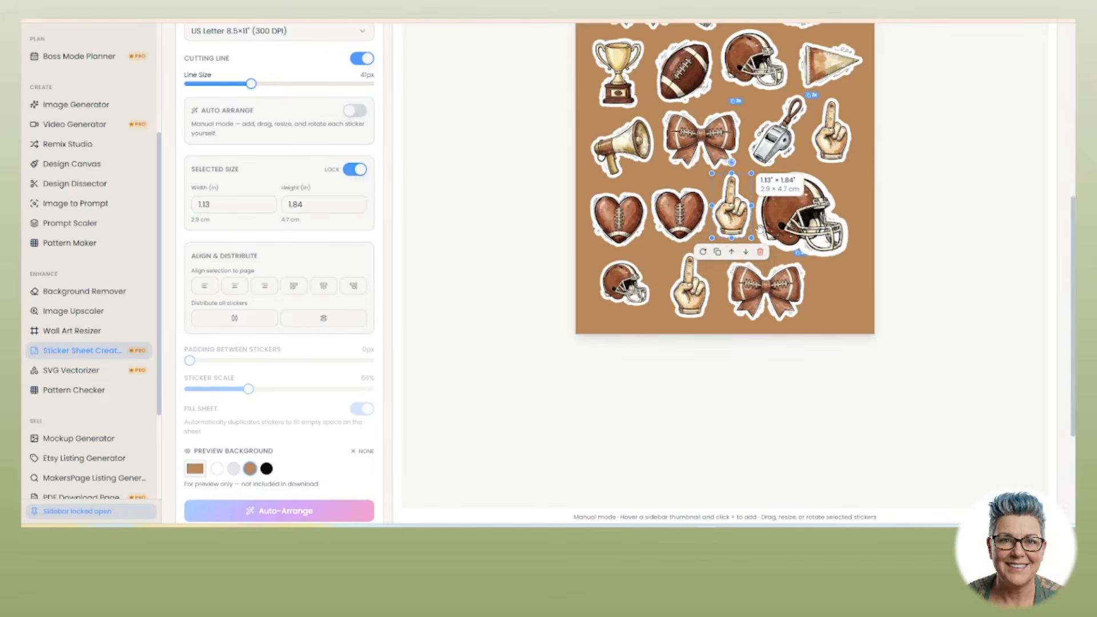
- Clear the sticker selection and review the spacing across the whole sheet
left_click(801, 235)
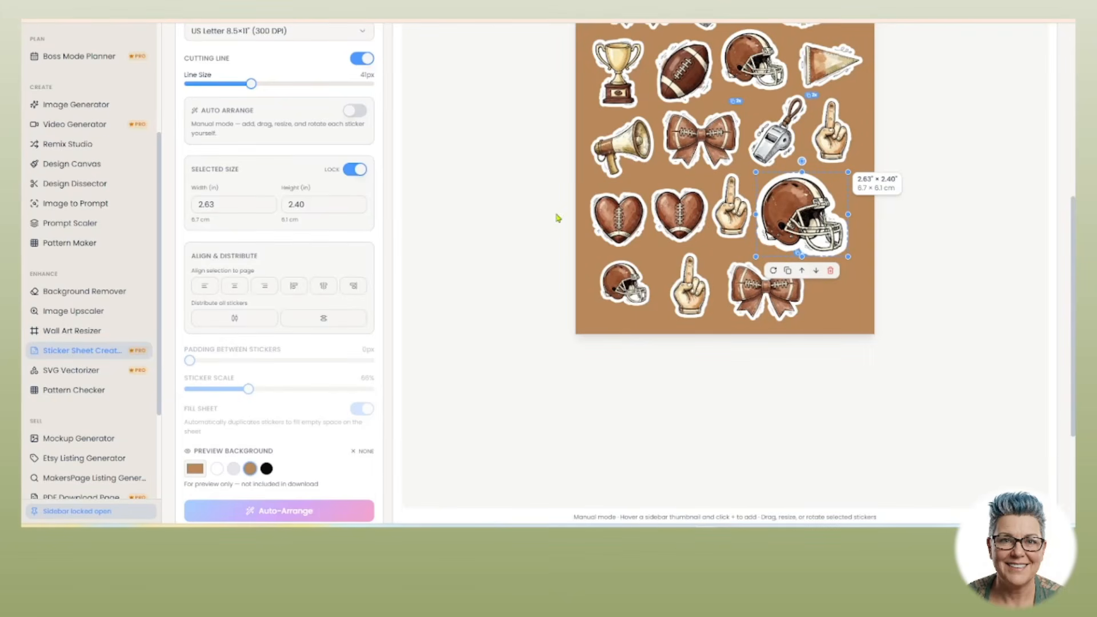
scroll(535, 227, "up", 2)
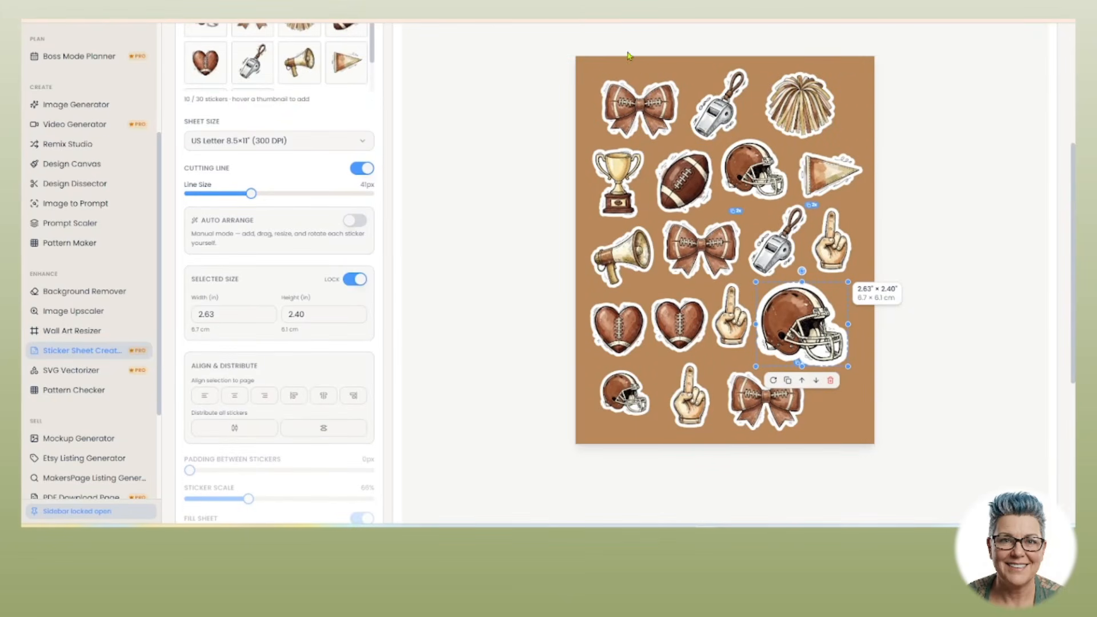
left_click(891, 330)
scroll(852, 192, "up", 2)
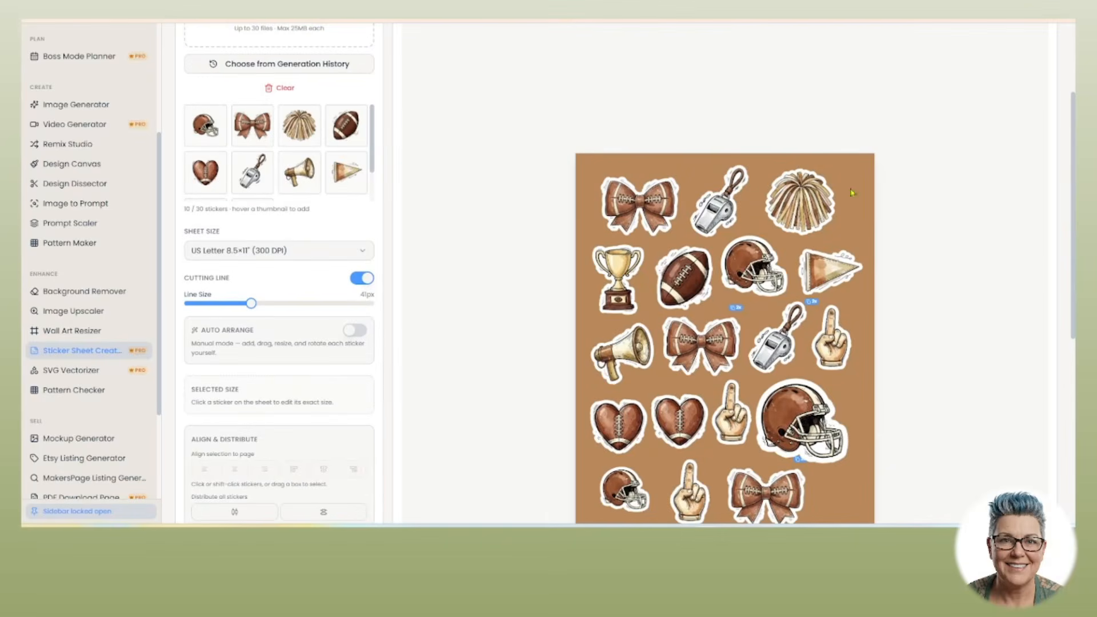
scroll(514, 159, "up", 2)
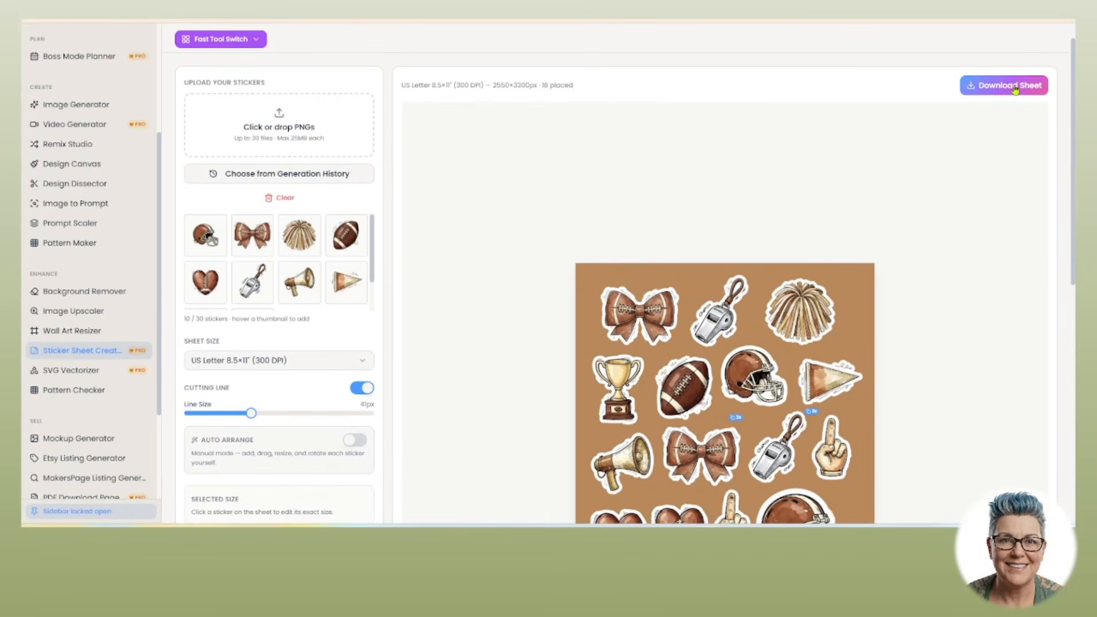
scroll(403, 242, "down", 6)
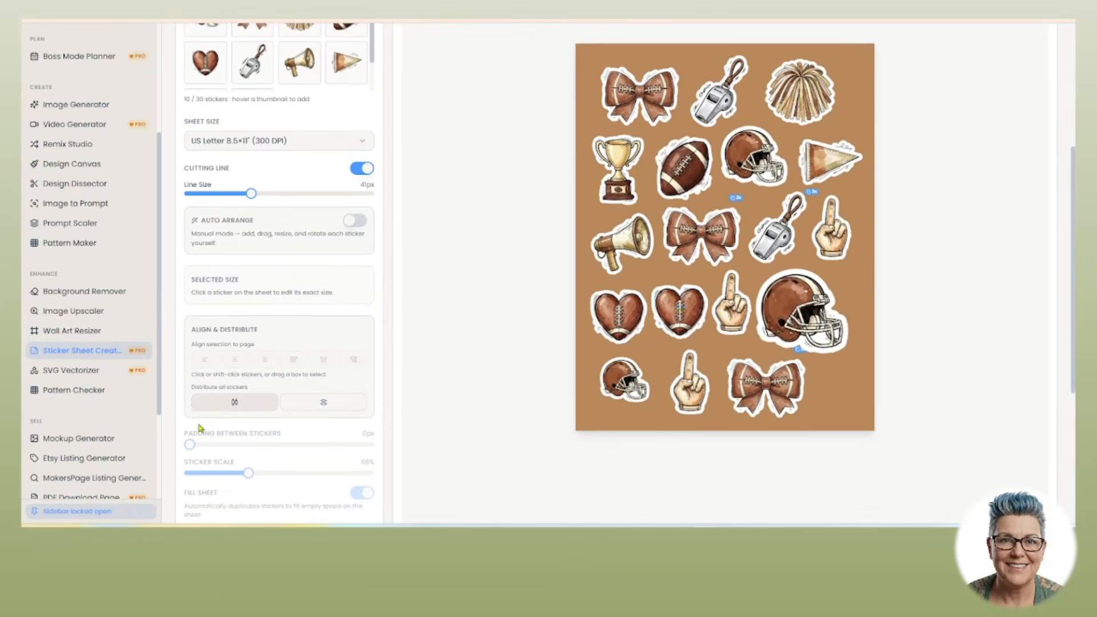
- Set the sticker sheet's preview background to white
scroll(191, 464, "down", 1)
left_click(217, 406)
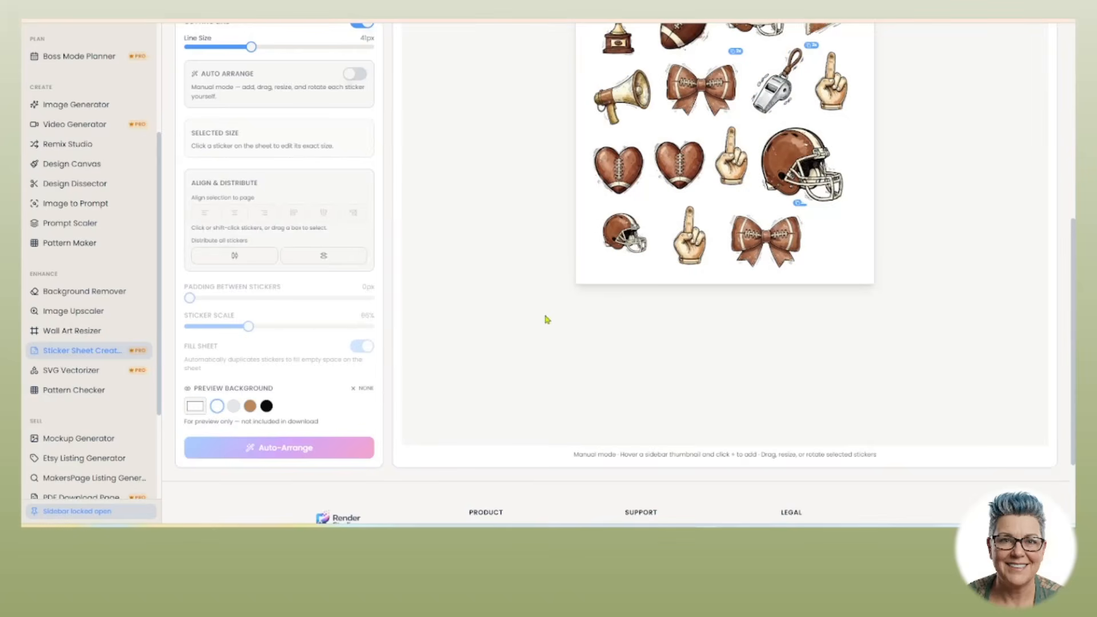
- Start downloading the sticker sheet as a PDF at 300 DPI print resolution
scroll(946, 180, "up", 5)
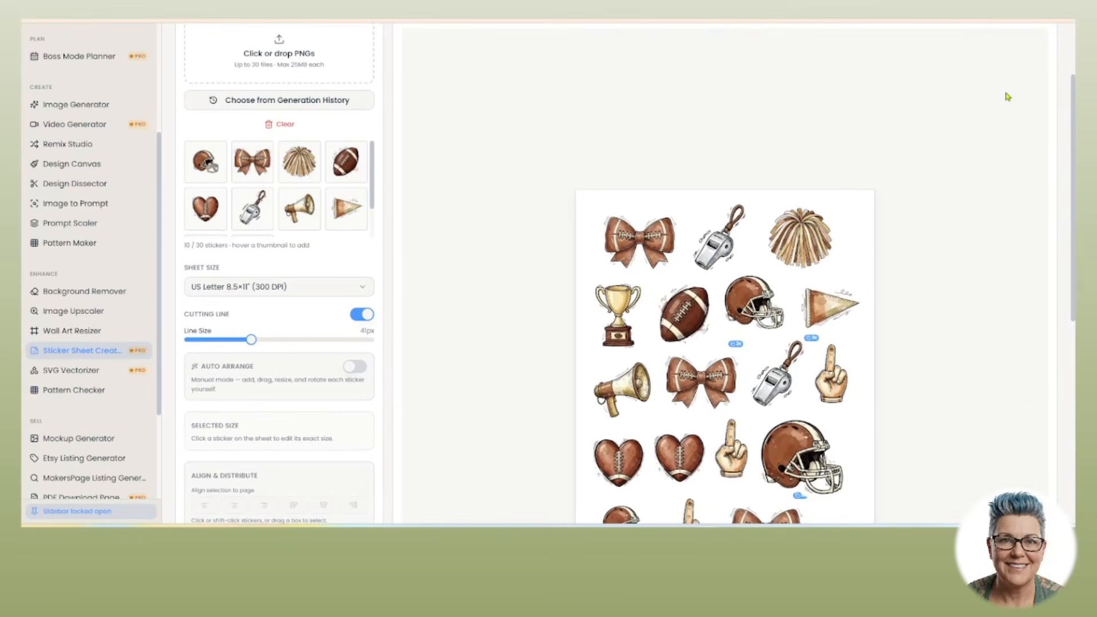
scroll(999, 114, "up", 2)
left_click(996, 116)
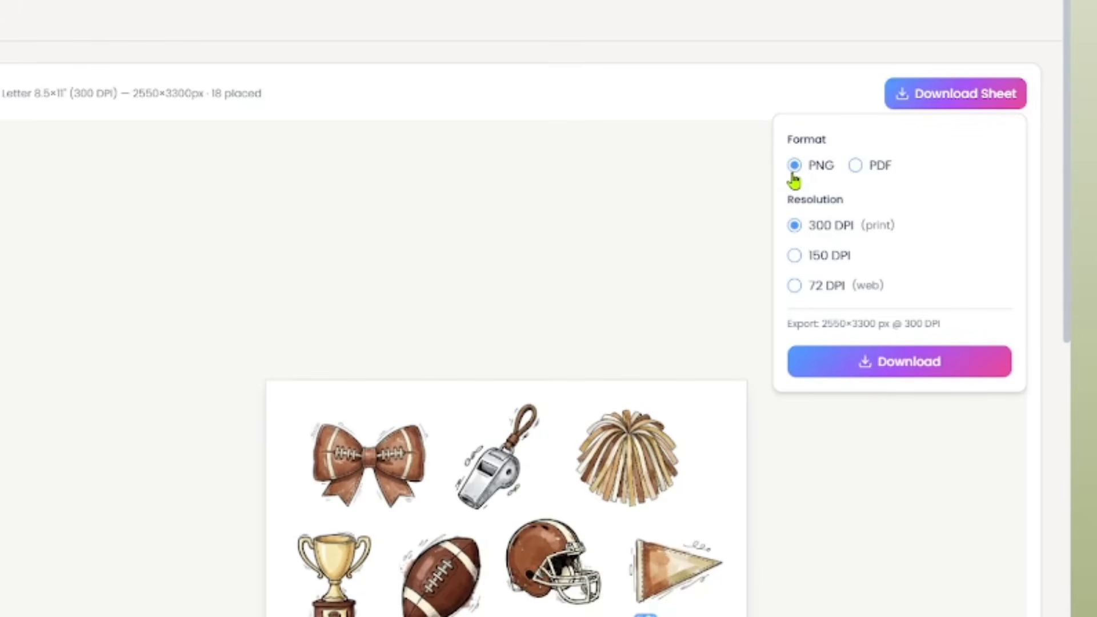
left_click(857, 169)
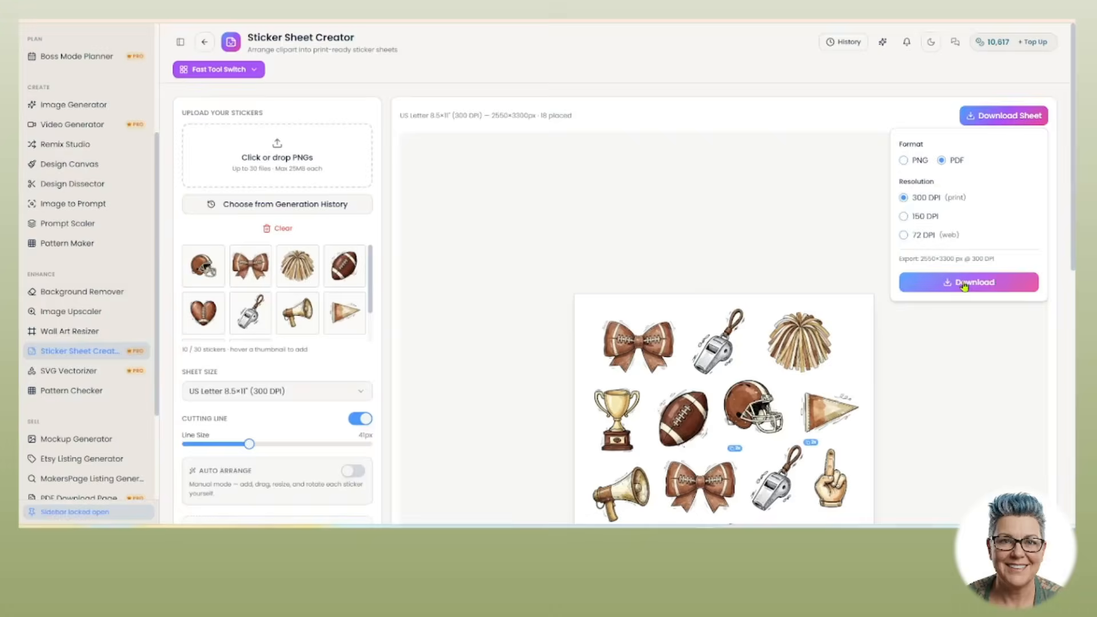
left_click(923, 335)
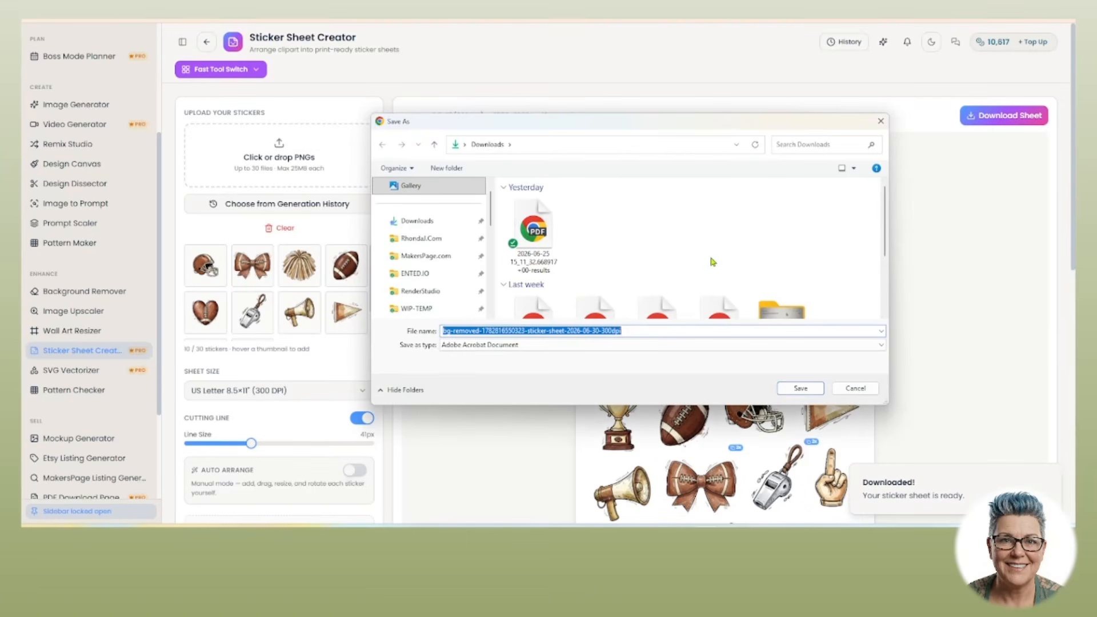
- Save the PDF in the Downloads folder under the file name FootballStickerSheet
type("FootballSt")
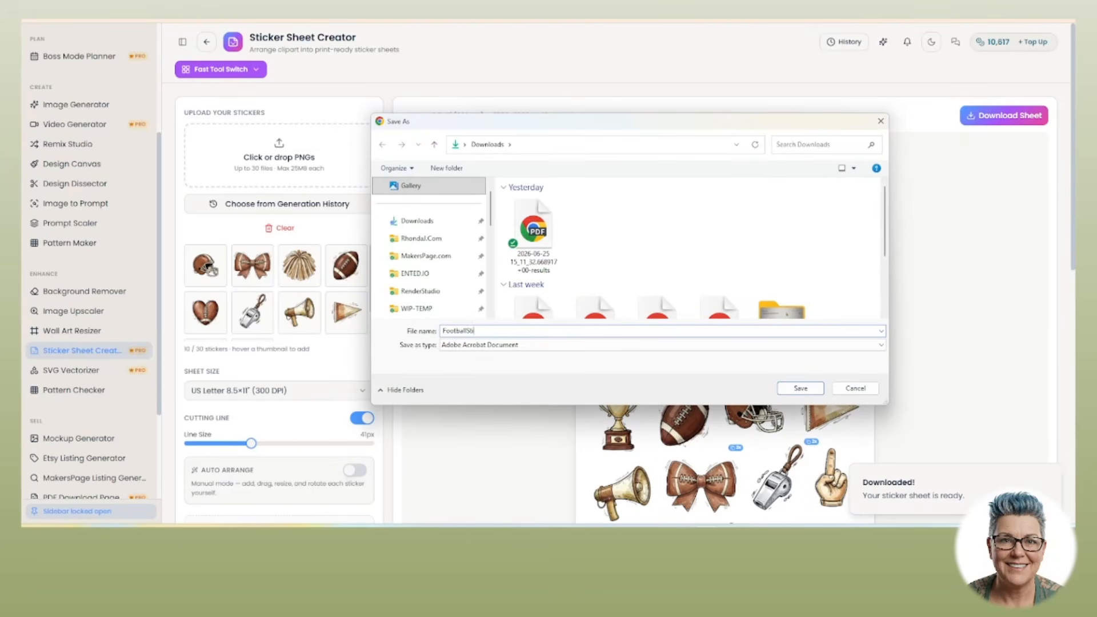
type("ickerS")
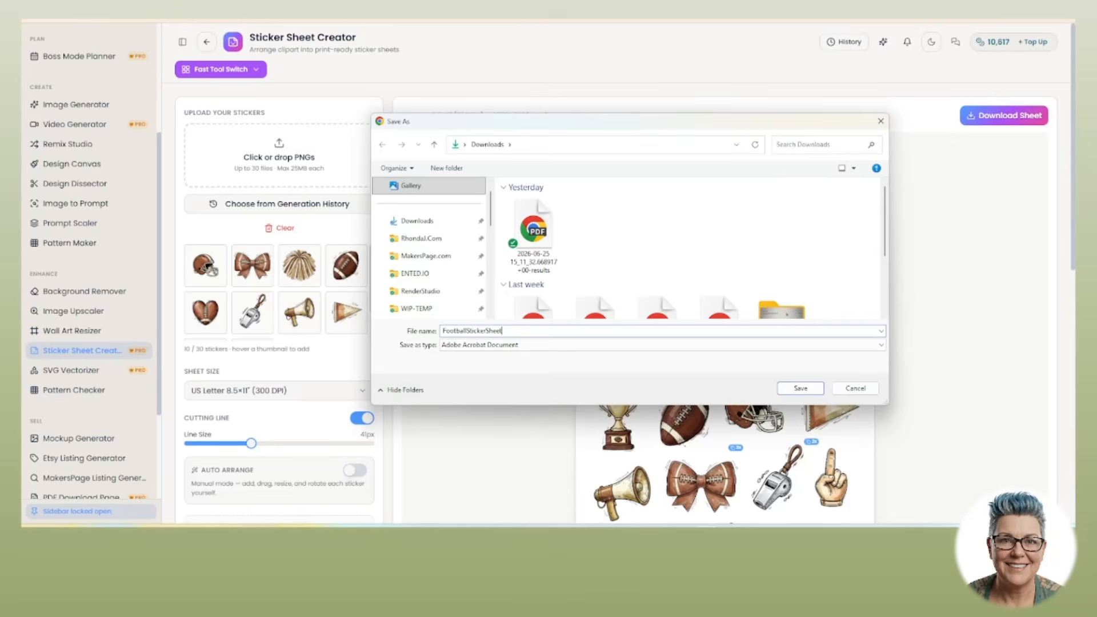
type("heet")
key("Return")
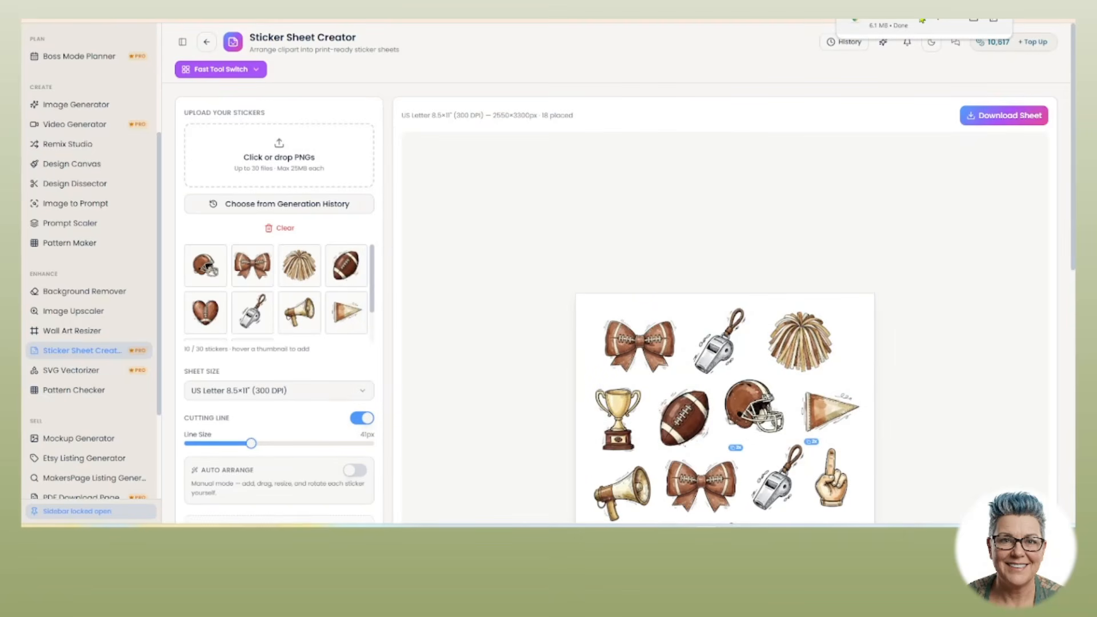
- Open the downloaded FootballStickerSheet.pdf in Chrome and inspect the cutting lines around the stickers up close
left_click(922, 20)
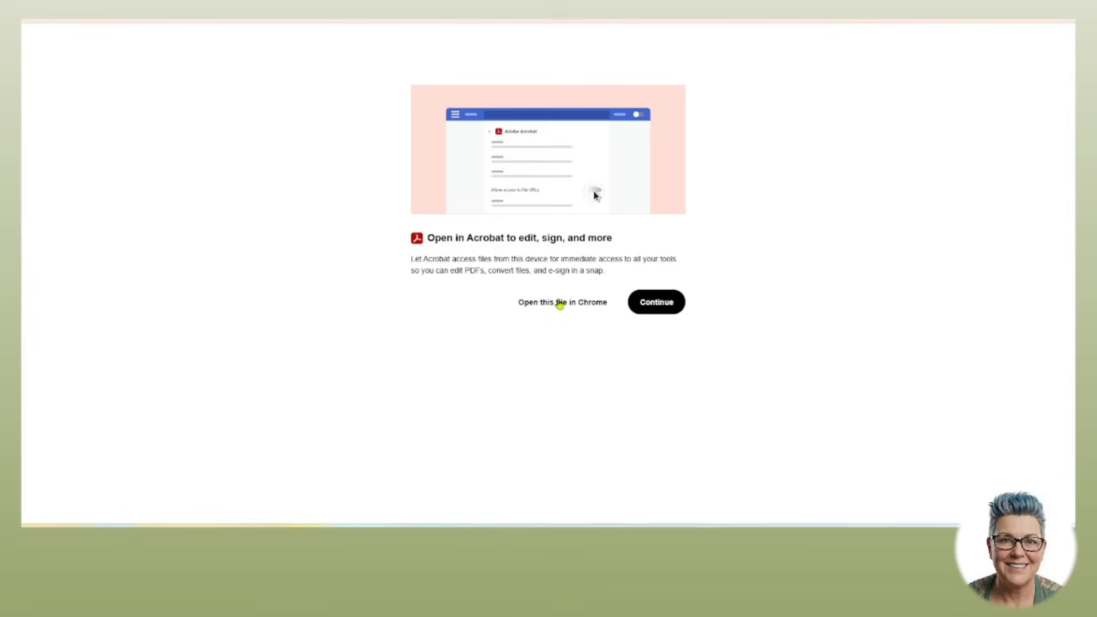
left_click(560, 303)
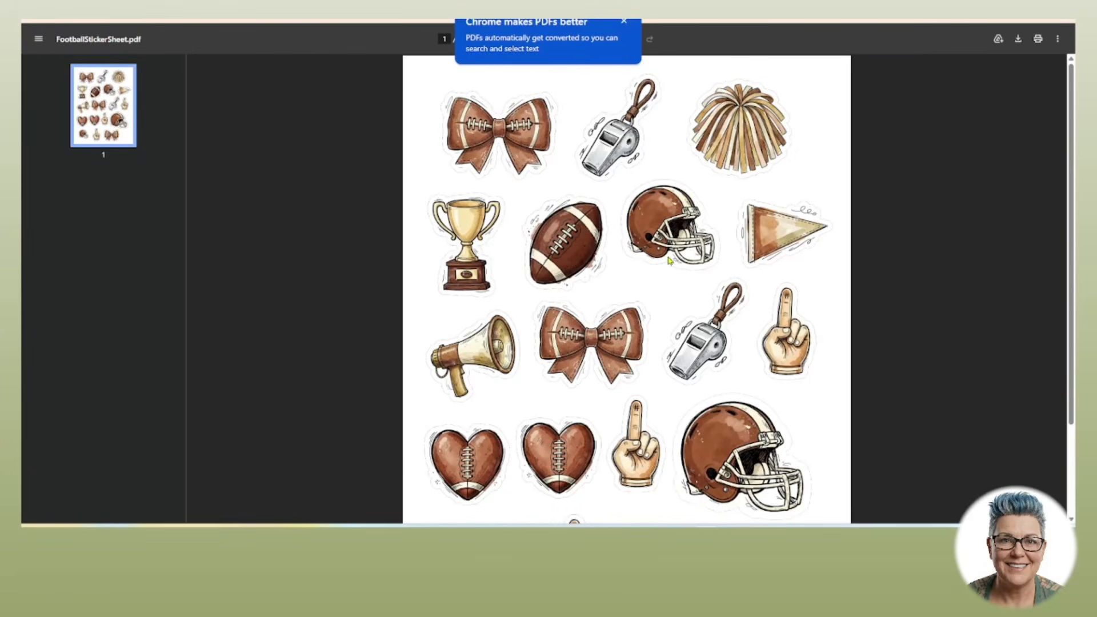
scroll(645, 228, "down", 3)
scroll(624, 199, "up", 3)
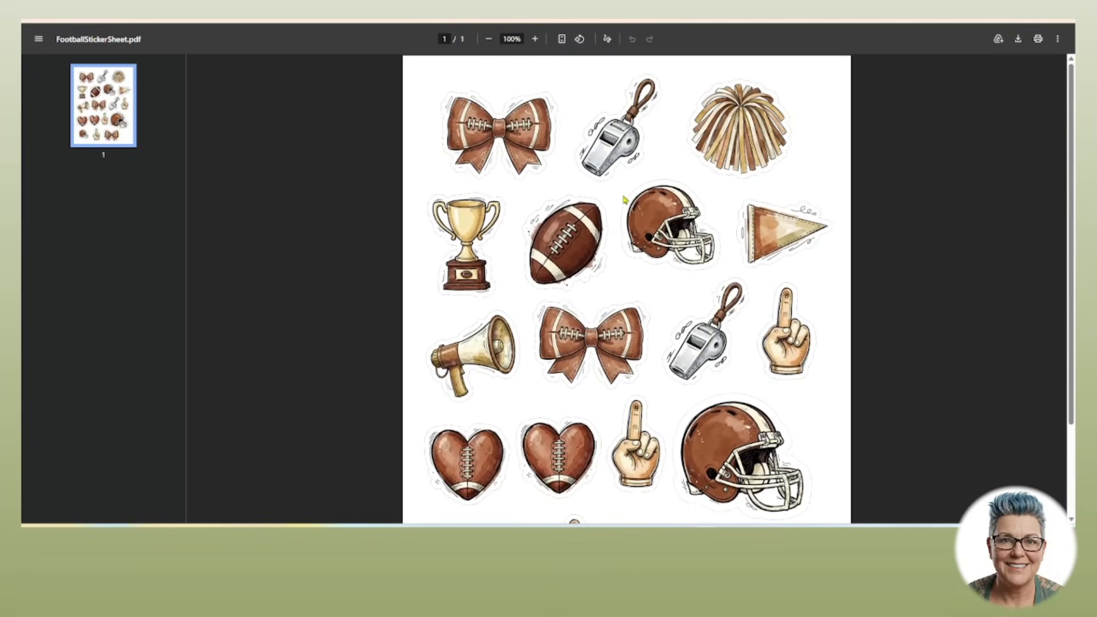
scroll(628, 213, "up", 5, "ctrl")
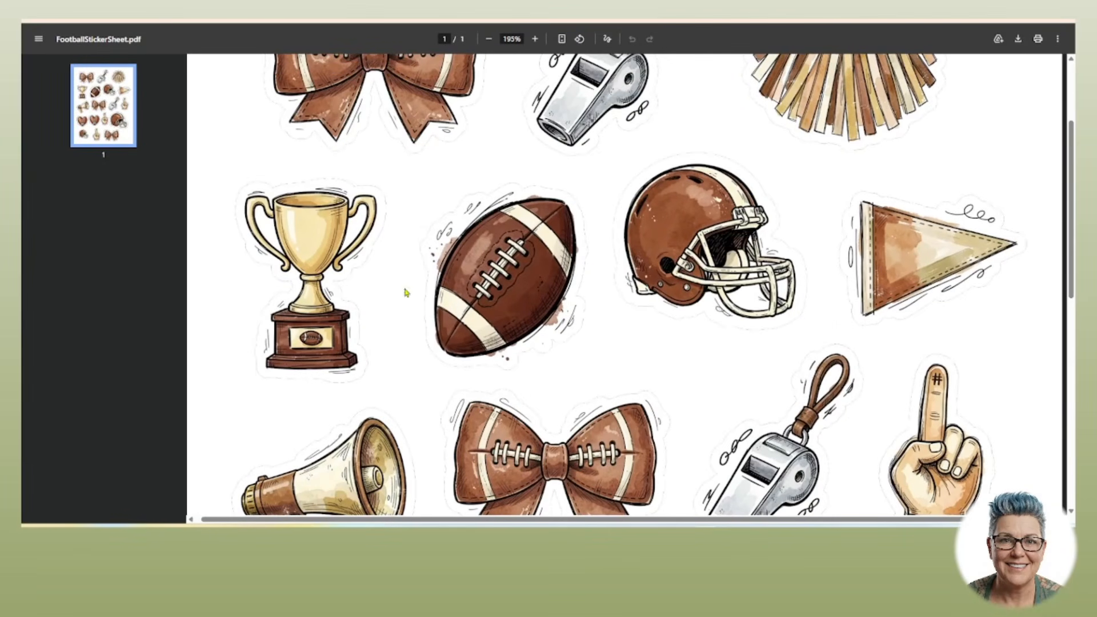
scroll(660, 176, "down", 1)
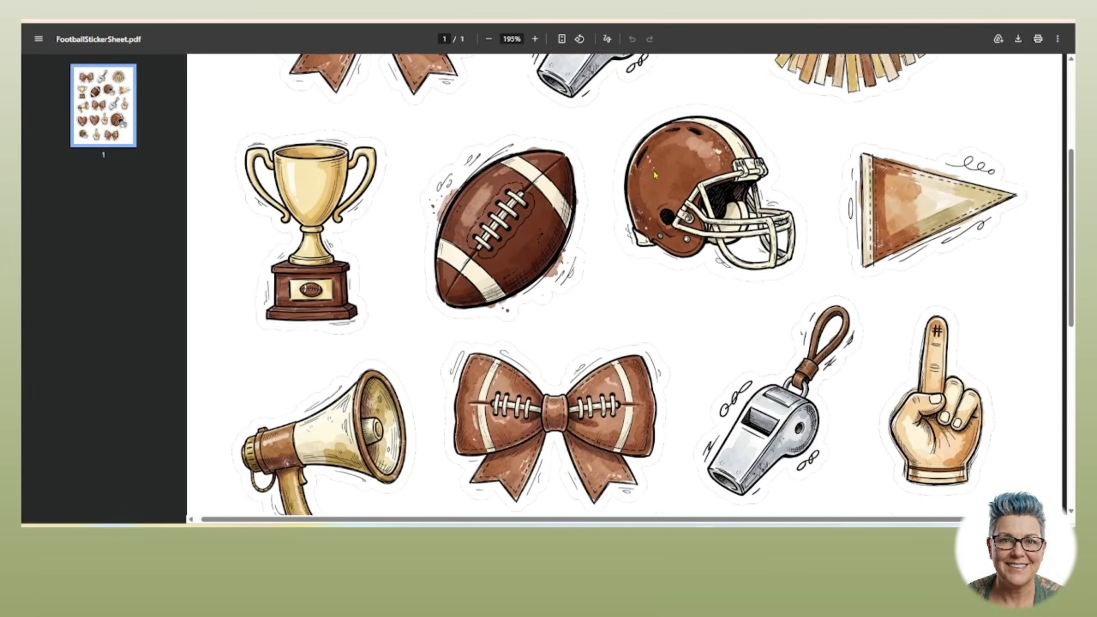
scroll(655, 174, "down", 5, "ctrl")
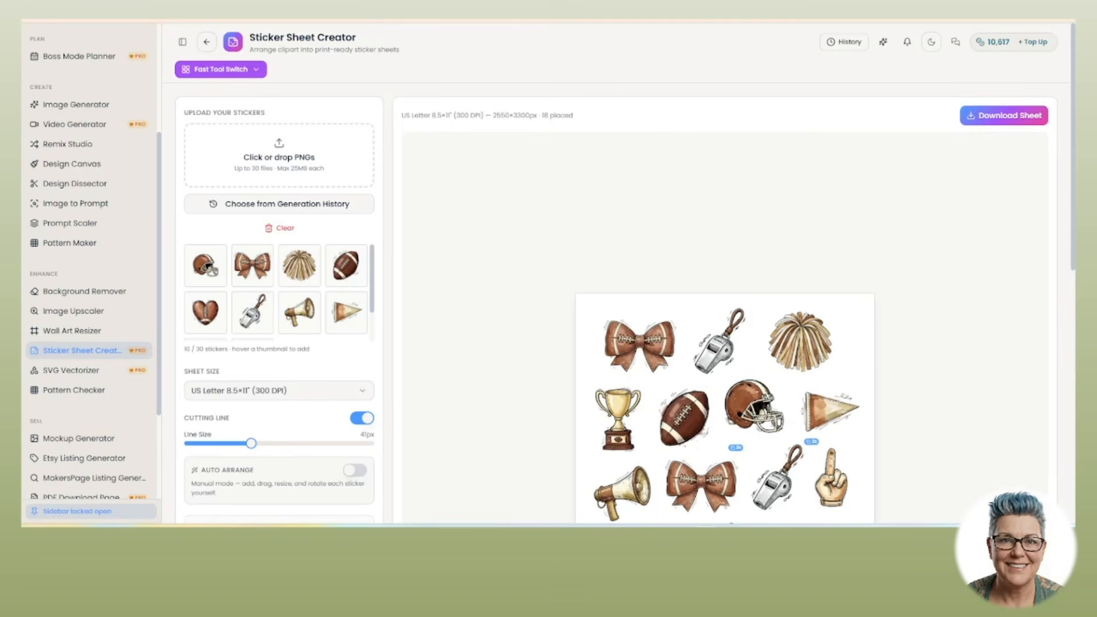
- Back in the Sticker Sheet Creator, set the preview background to black and review the sticker outlines against it
scroll(543, 261, "down", 6)
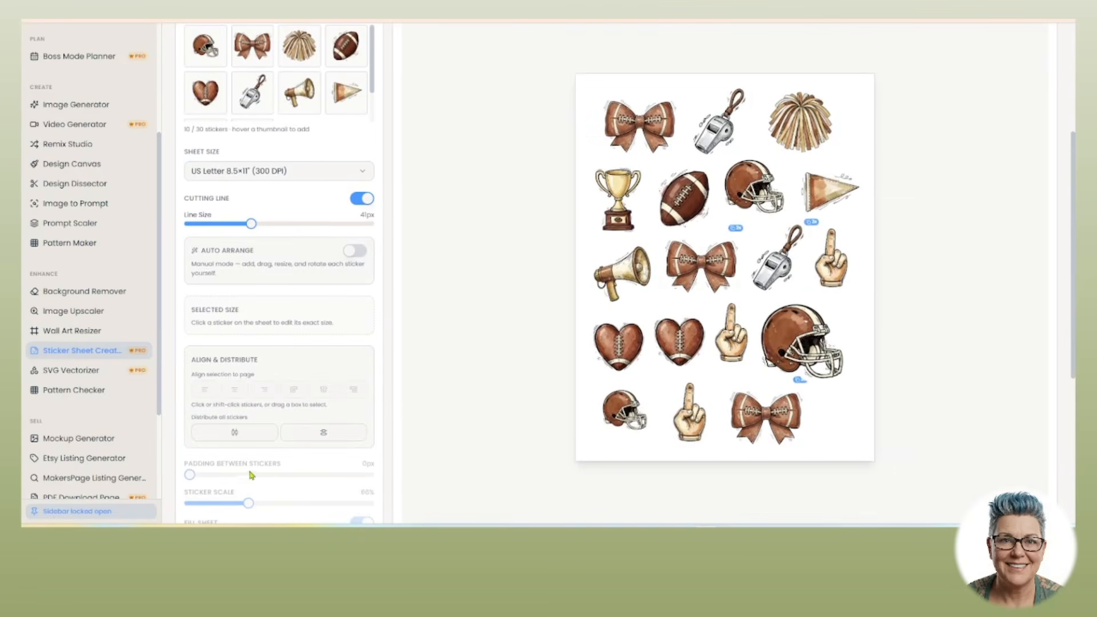
left_click(250, 472)
left_click(266, 472)
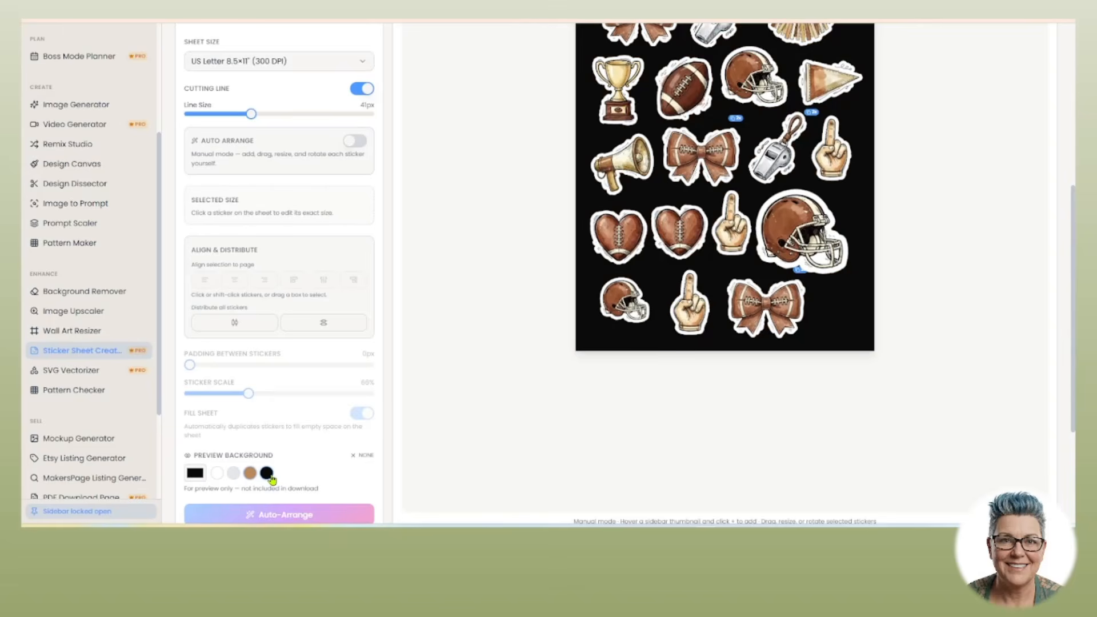
scroll(908, 286, "up", 2)
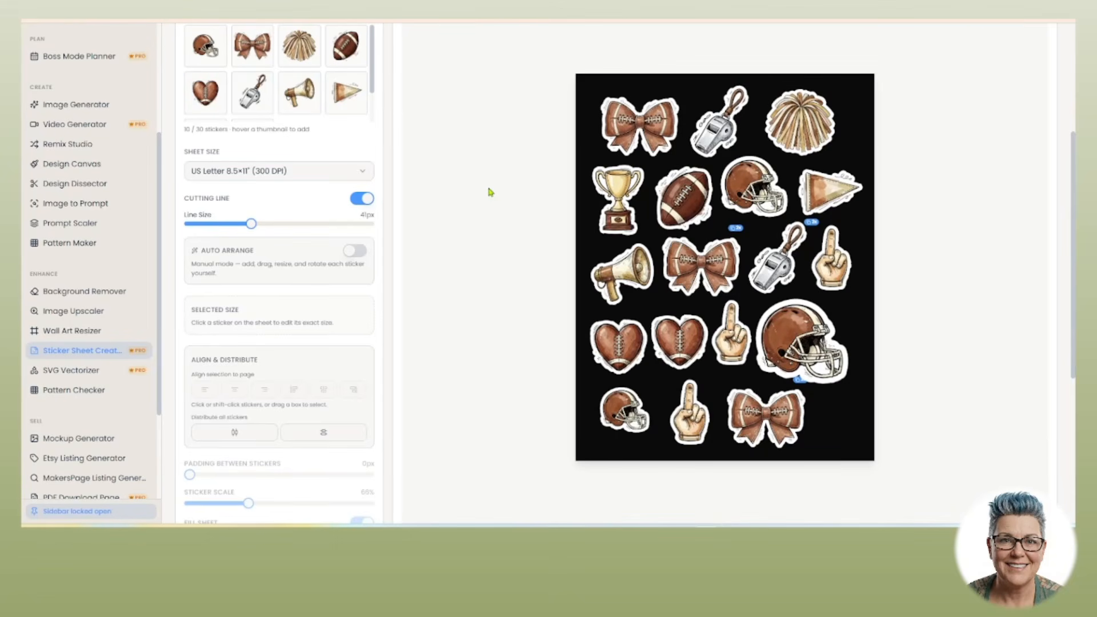
scroll(478, 226, "up", 3)
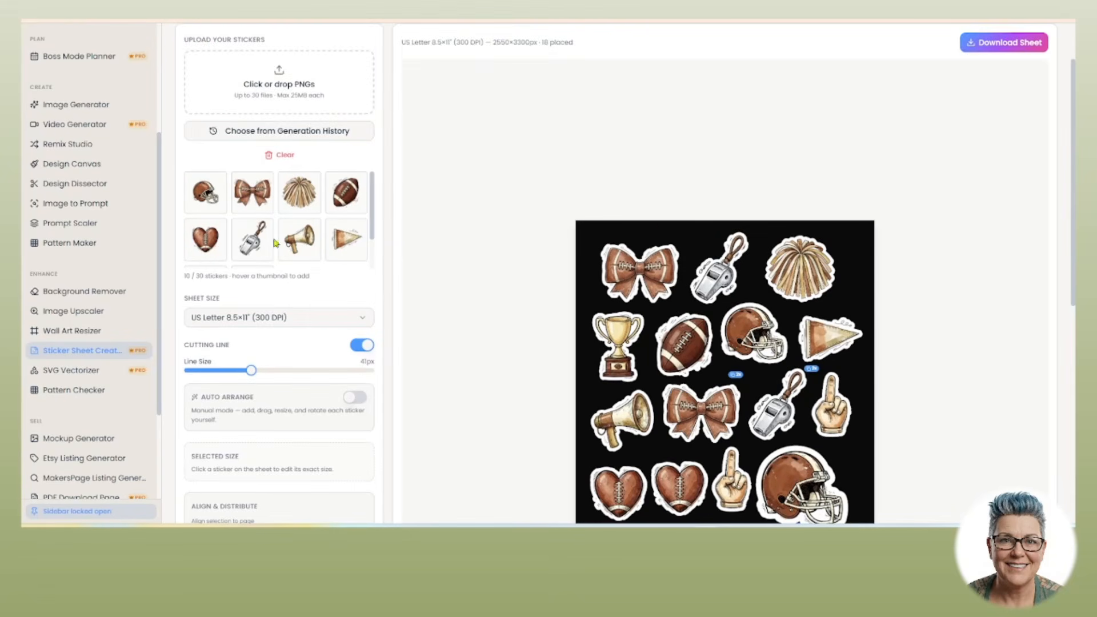
scroll(289, 308, "down", 2)
scroll(292, 339, "down", 2)
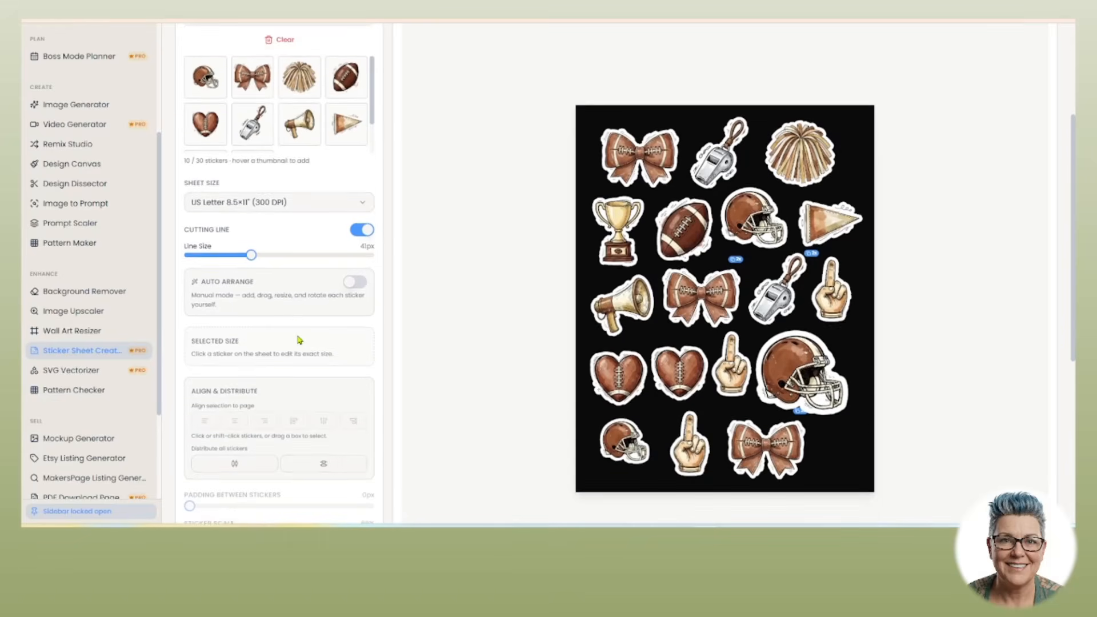